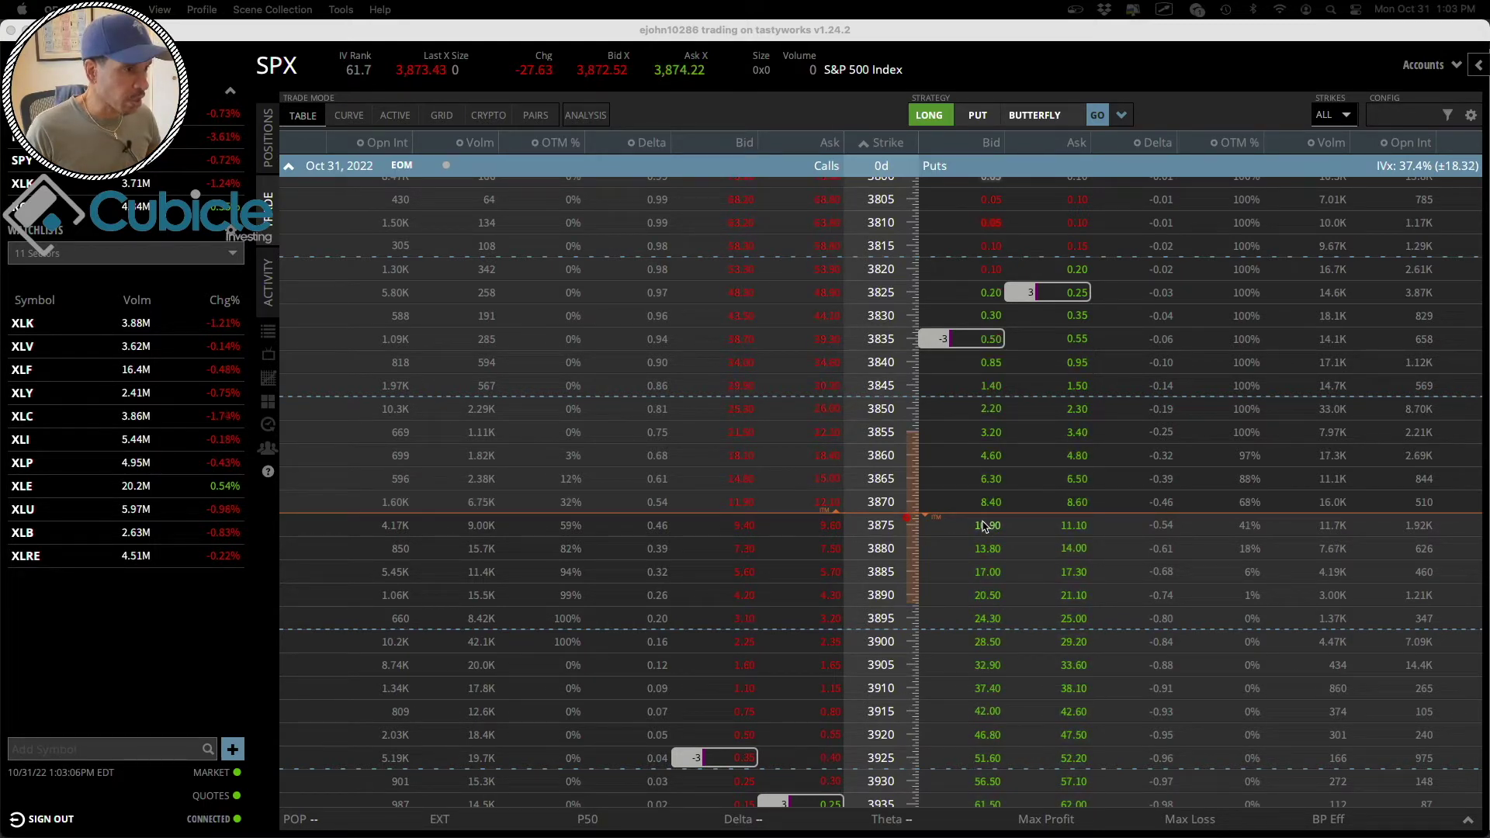
Mark the short 3925 and long 3935 call legs, the puts near 3830, and SPX's price level.
scroll(986, 527, "down", 1)
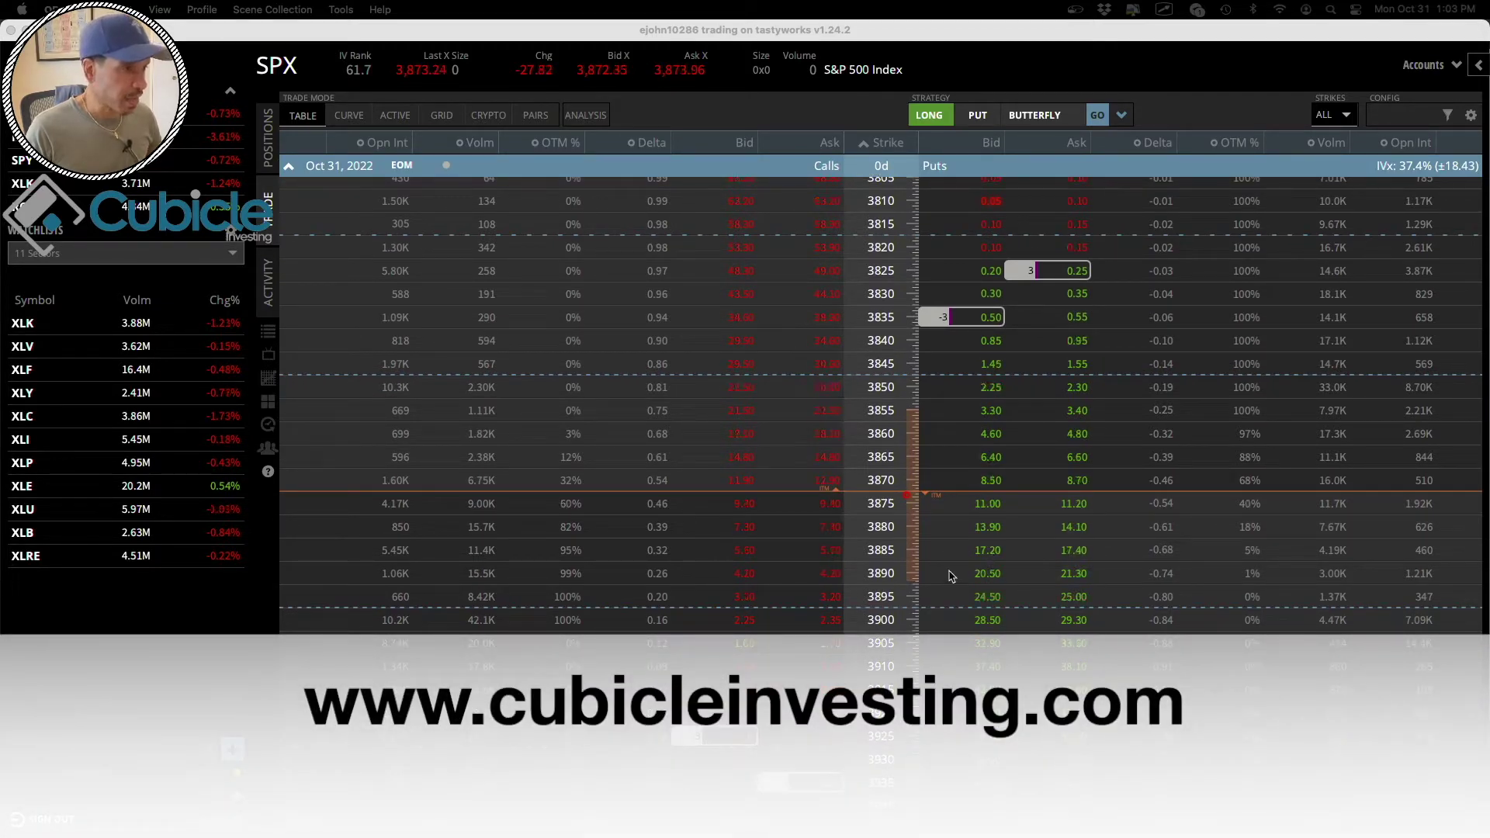
scroll(957, 573, "down", 1)
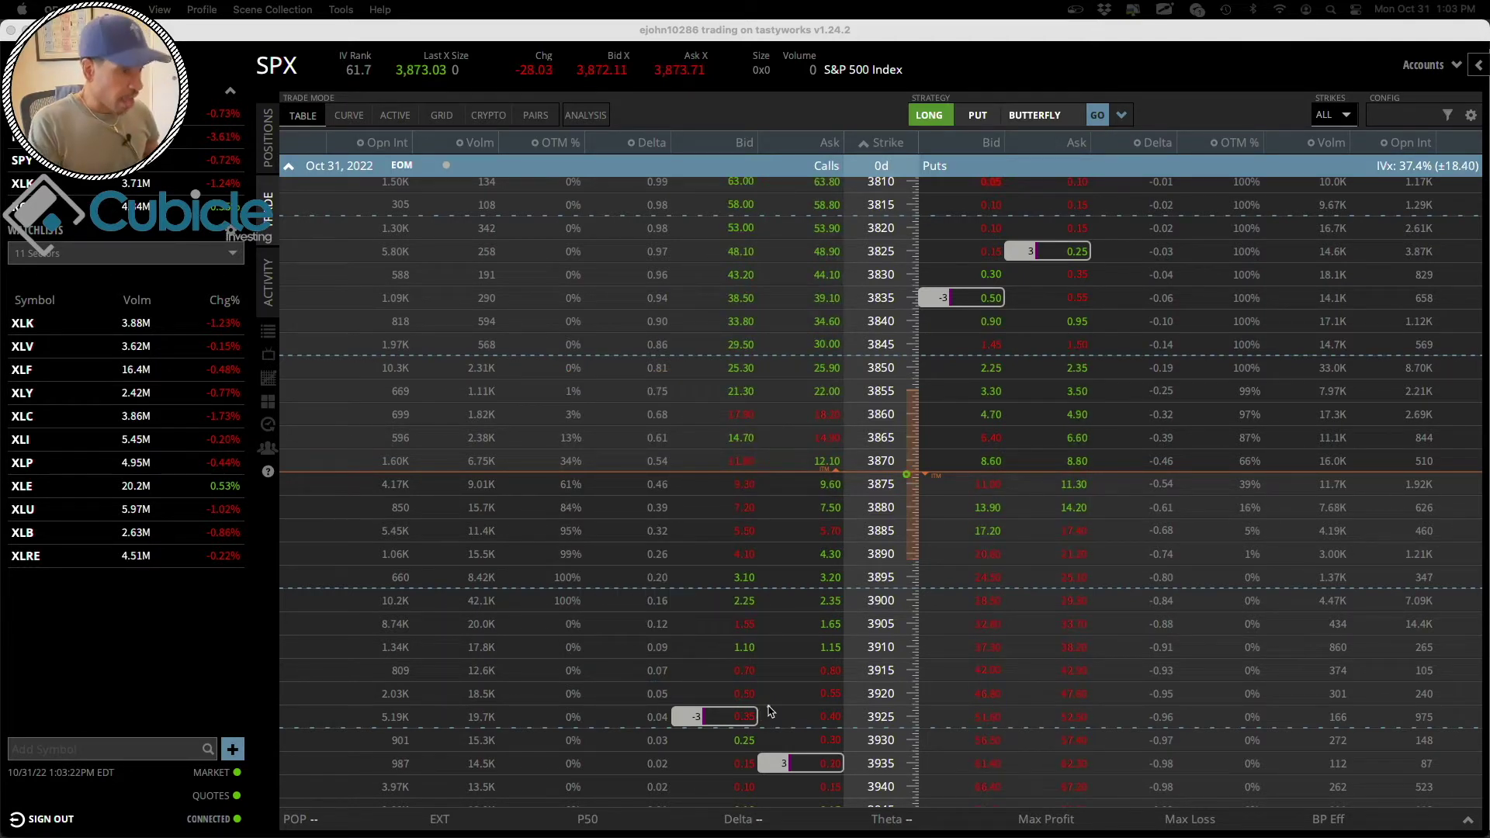
mouse_move(760, 702)
left_mouse_down()
mouse_move(648, 718)
mouse_move(784, 796)
mouse_move(892, 757)
mouse_move(780, 712)
left_mouse_up()
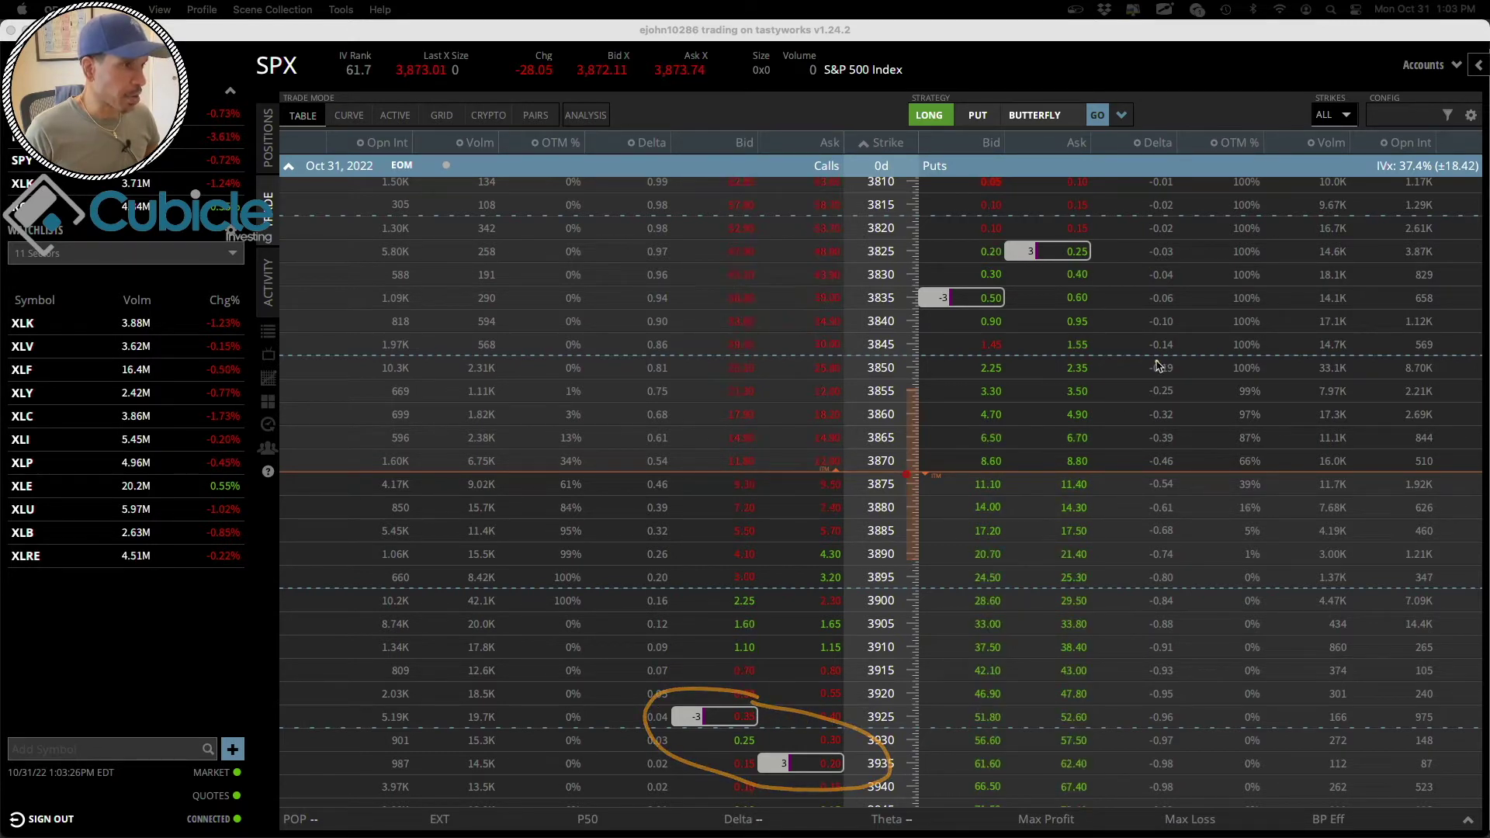
mouse_move(968, 274)
left_mouse_down()
mouse_move(909, 286)
mouse_move(894, 330)
mouse_move(1035, 339)
mouse_move(1119, 266)
mouse_move(1075, 227)
mouse_move(993, 235)
mouse_move(947, 265)
left_mouse_up()
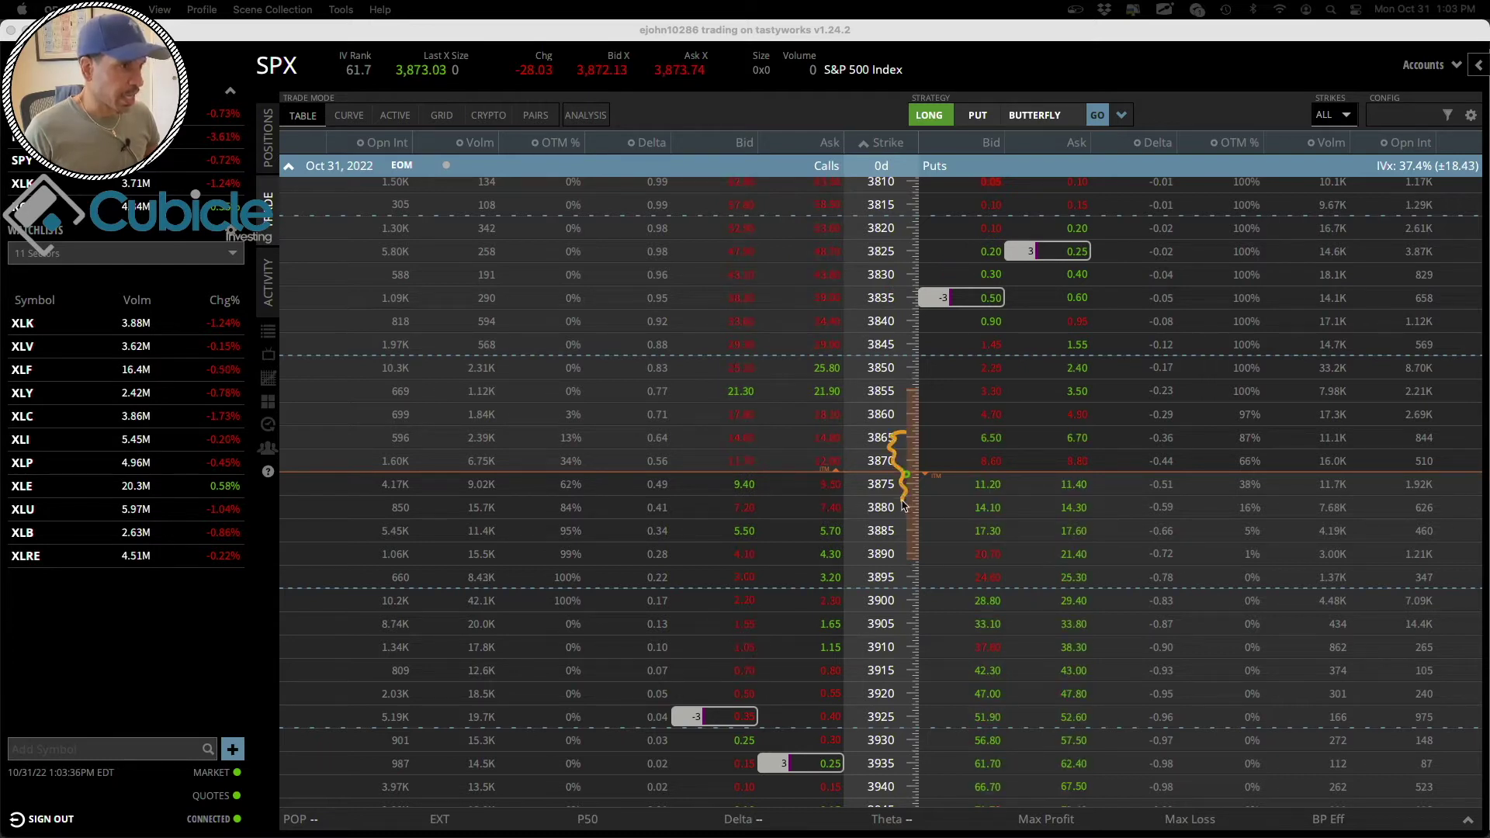
mouse_move(902, 505)
left_mouse_down()
mouse_move(902, 541)
mouse_move(898, 448)
left_mouse_up()
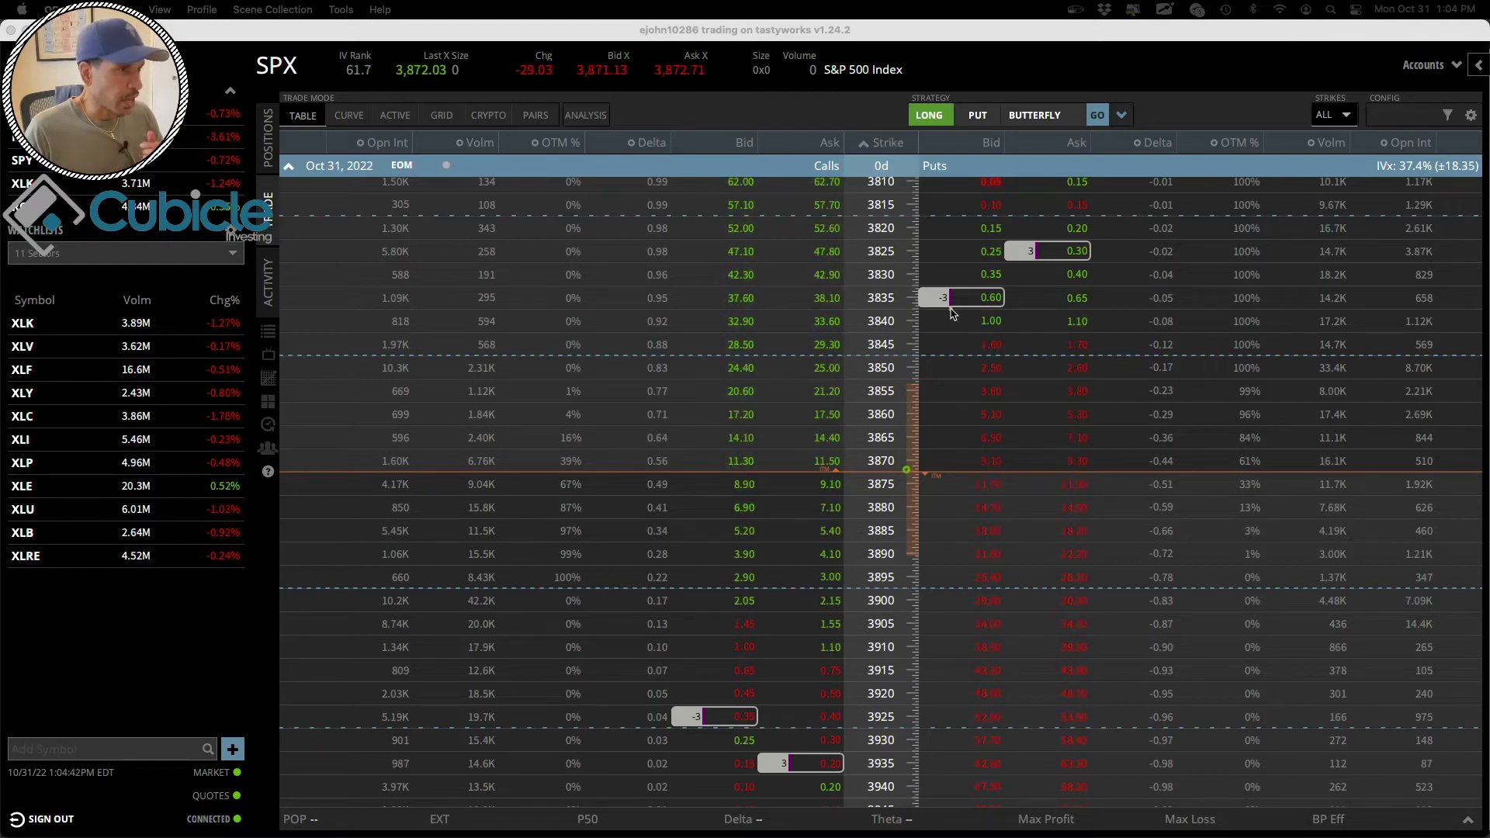
Circle the 3835/3840 put prices, the 3870 price level, both chain sides, and the short 3835 put.
mouse_move(968, 270)
left_mouse_down()
mouse_move(938, 274)
mouse_move(905, 317)
mouse_move(1118, 293)
mouse_move(1075, 223)
mouse_move(950, 272)
left_mouse_up()
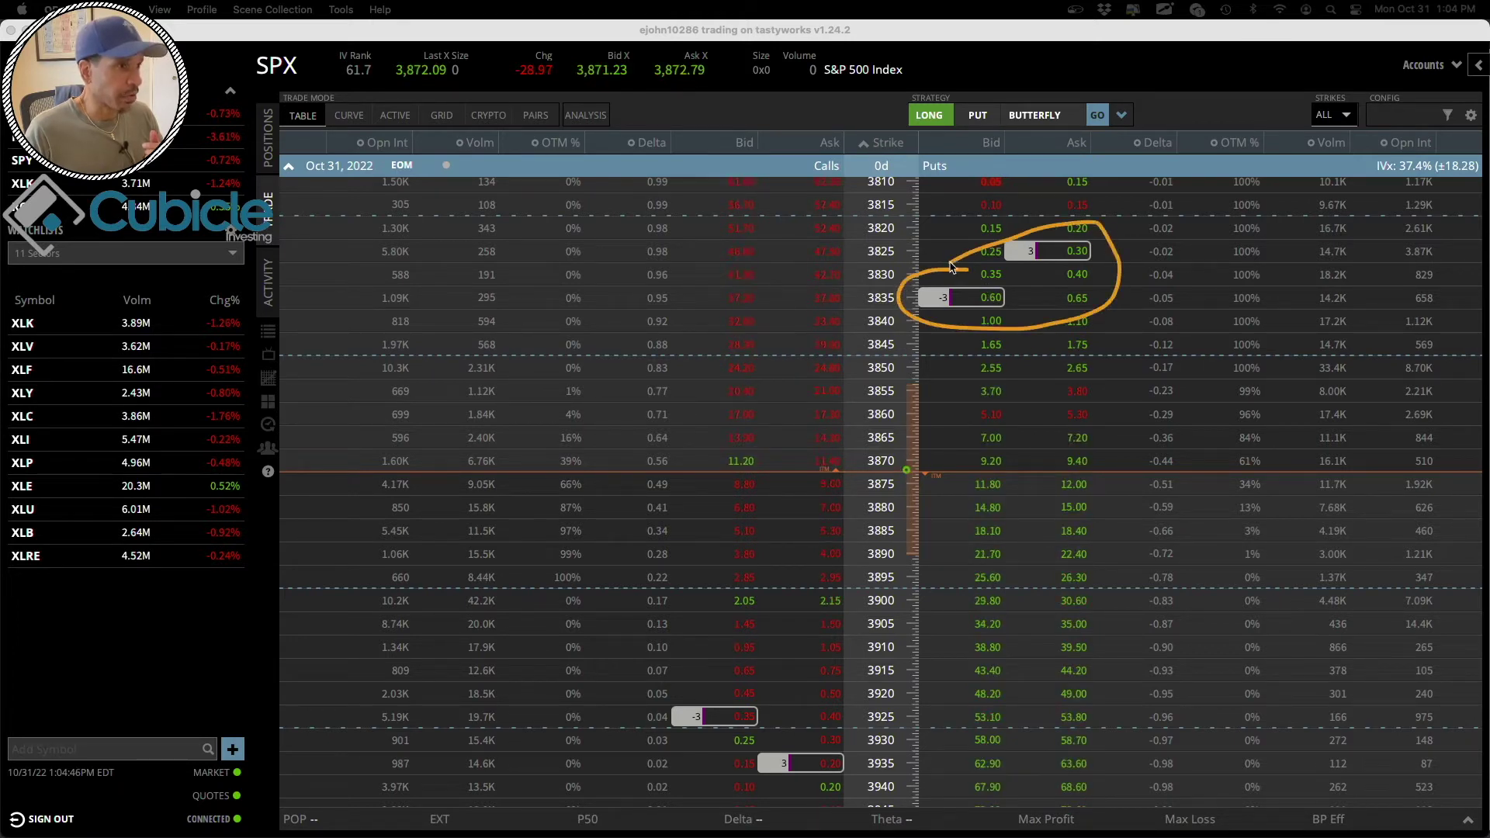
mouse_move(913, 461)
left_mouse_down()
mouse_move(883, 470)
mouse_move(931, 483)
mouse_move(923, 464)
left_mouse_up()
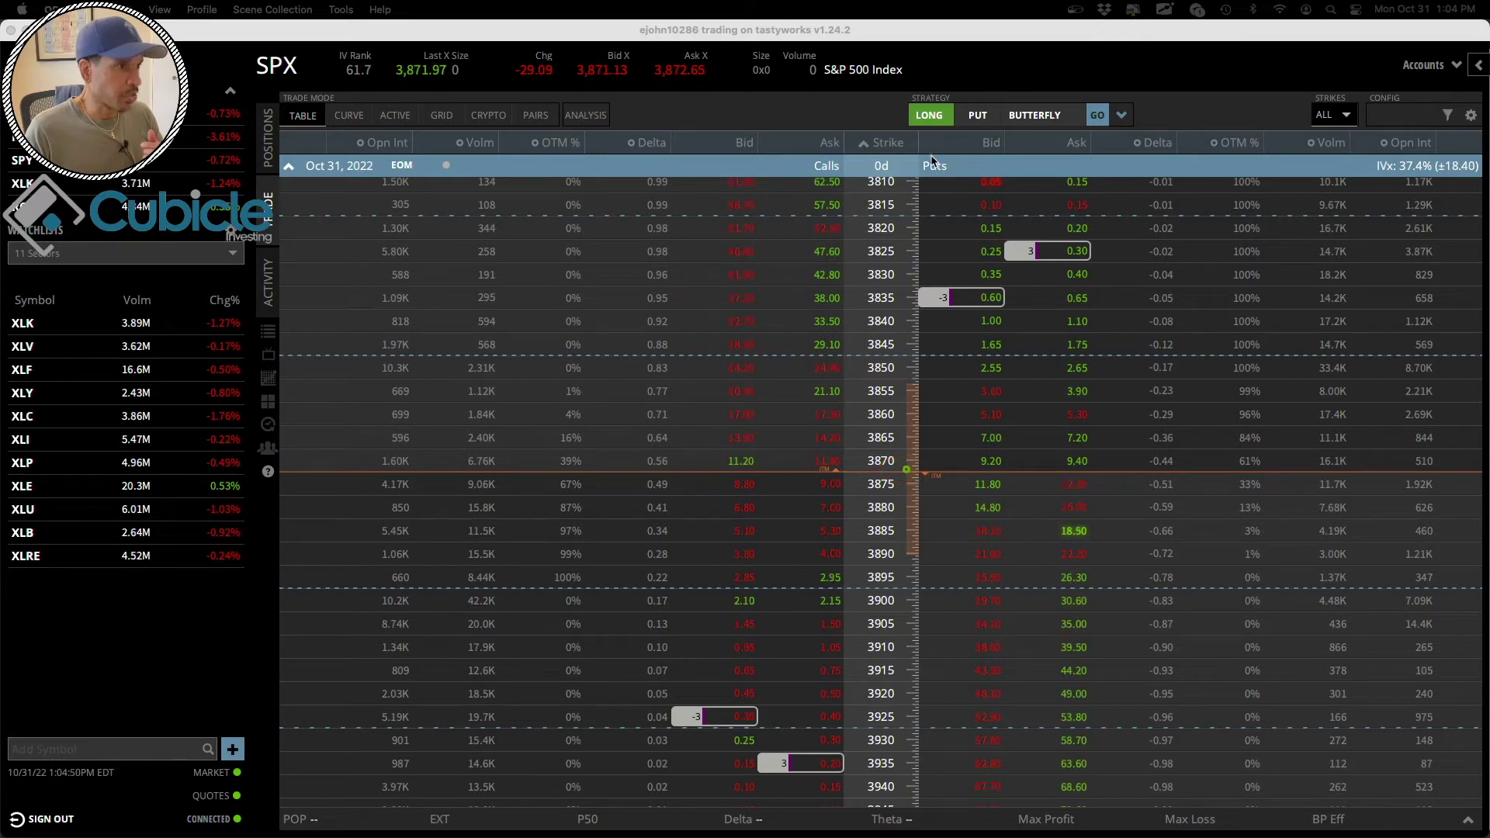
mouse_move(939, 153)
left_mouse_down()
mouse_move(911, 187)
mouse_move(931, 157)
left_mouse_up()
mouse_move(841, 155)
left_mouse_down()
mouse_move(803, 167)
mouse_move(835, 183)
mouse_move(823, 161)
left_mouse_up()
mouse_move(906, 280)
left_mouse_down()
mouse_move(868, 284)
mouse_move(885, 322)
mouse_move(998, 330)
mouse_move(1026, 303)
mouse_move(970, 277)
mouse_move(885, 276)
mouse_move(1024, 279)
mouse_move(1106, 258)
mouse_move(929, 241)
left_mouse_up()
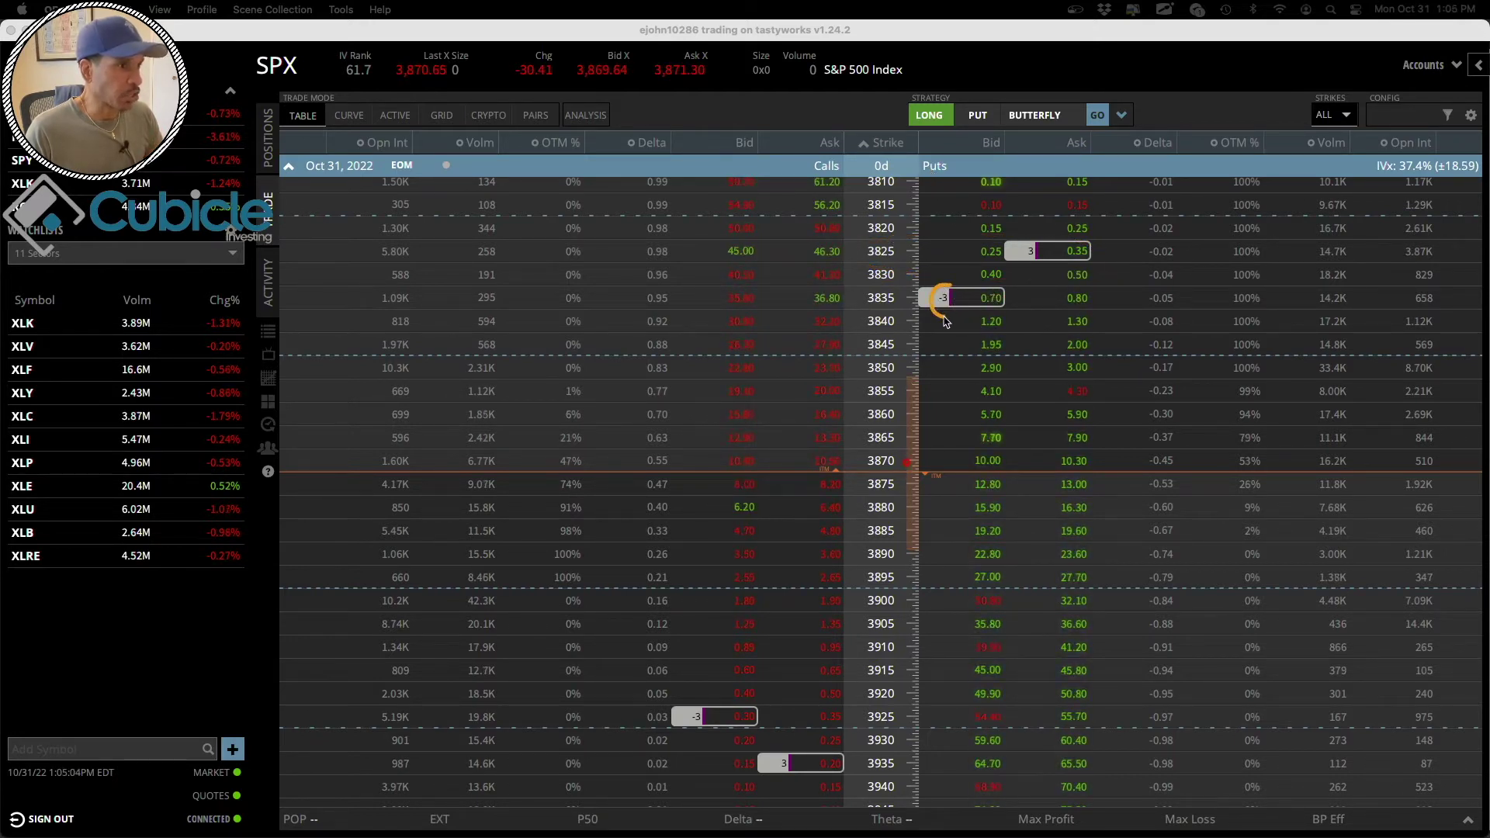
Circle the short 3835 put order and the short 3925 and long 3935 call orders.
mouse_move(930, 304)
left_mouse_down()
mouse_move(962, 308)
mouse_move(946, 286)
left_mouse_up()
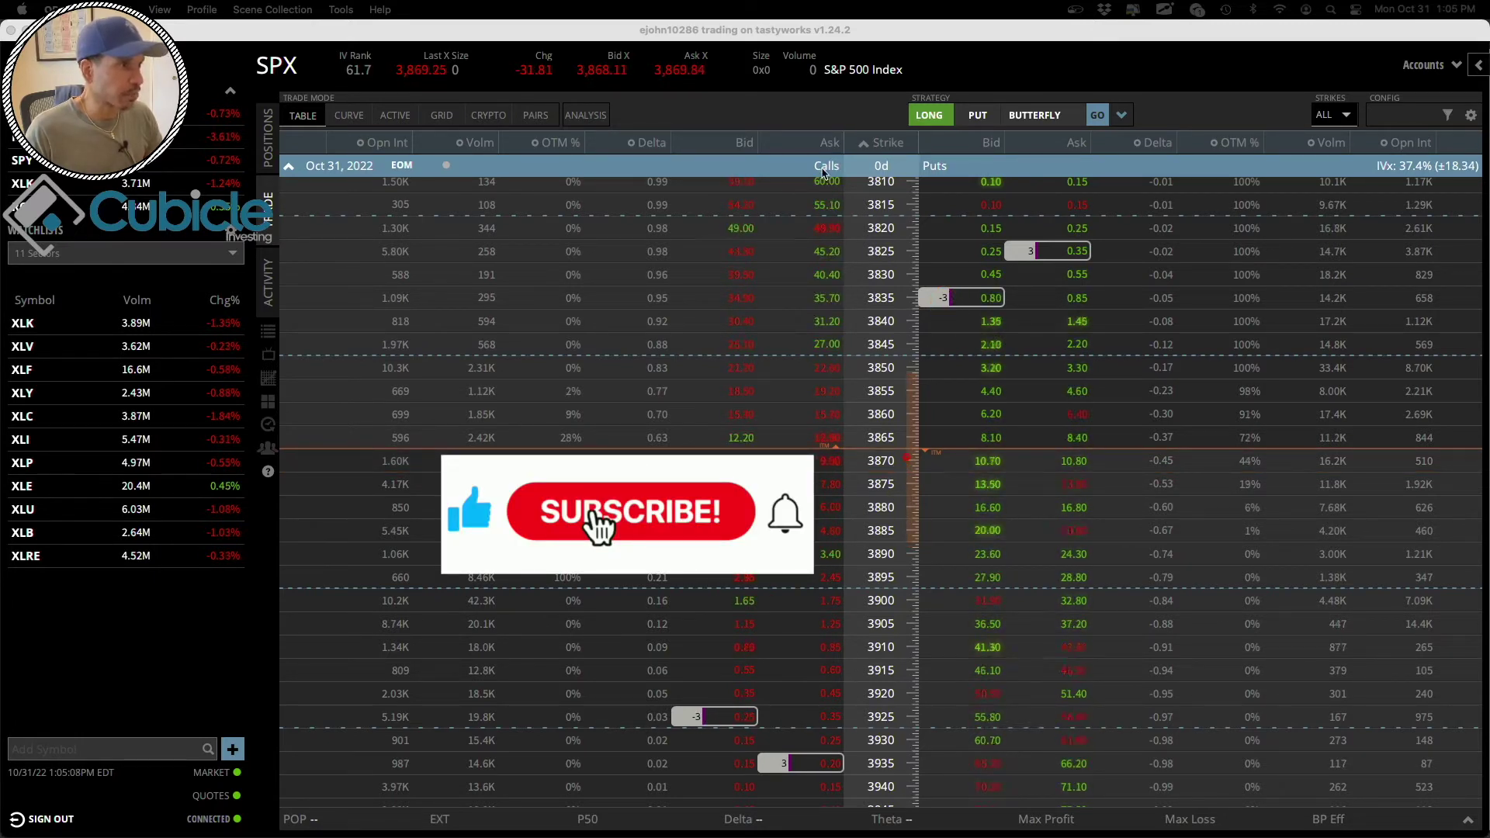
mouse_move(829, 157)
left_mouse_down()
mouse_move(834, 186)
mouse_move(847, 161)
left_mouse_up()
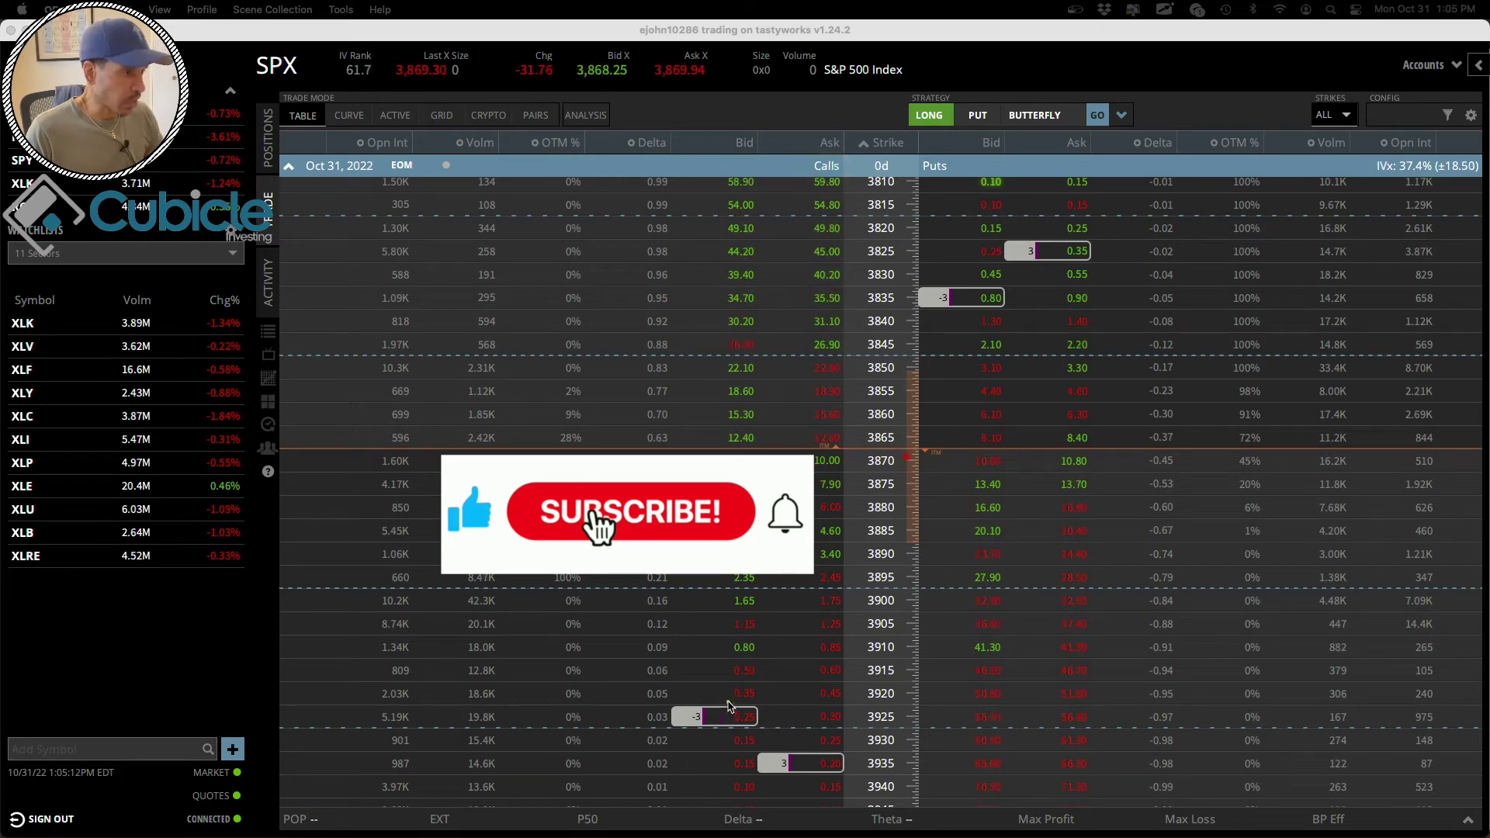
mouse_move(727, 697)
left_mouse_down()
mouse_move(656, 726)
mouse_move(885, 730)
mouse_move(823, 701)
mouse_move(725, 697)
left_mouse_up()
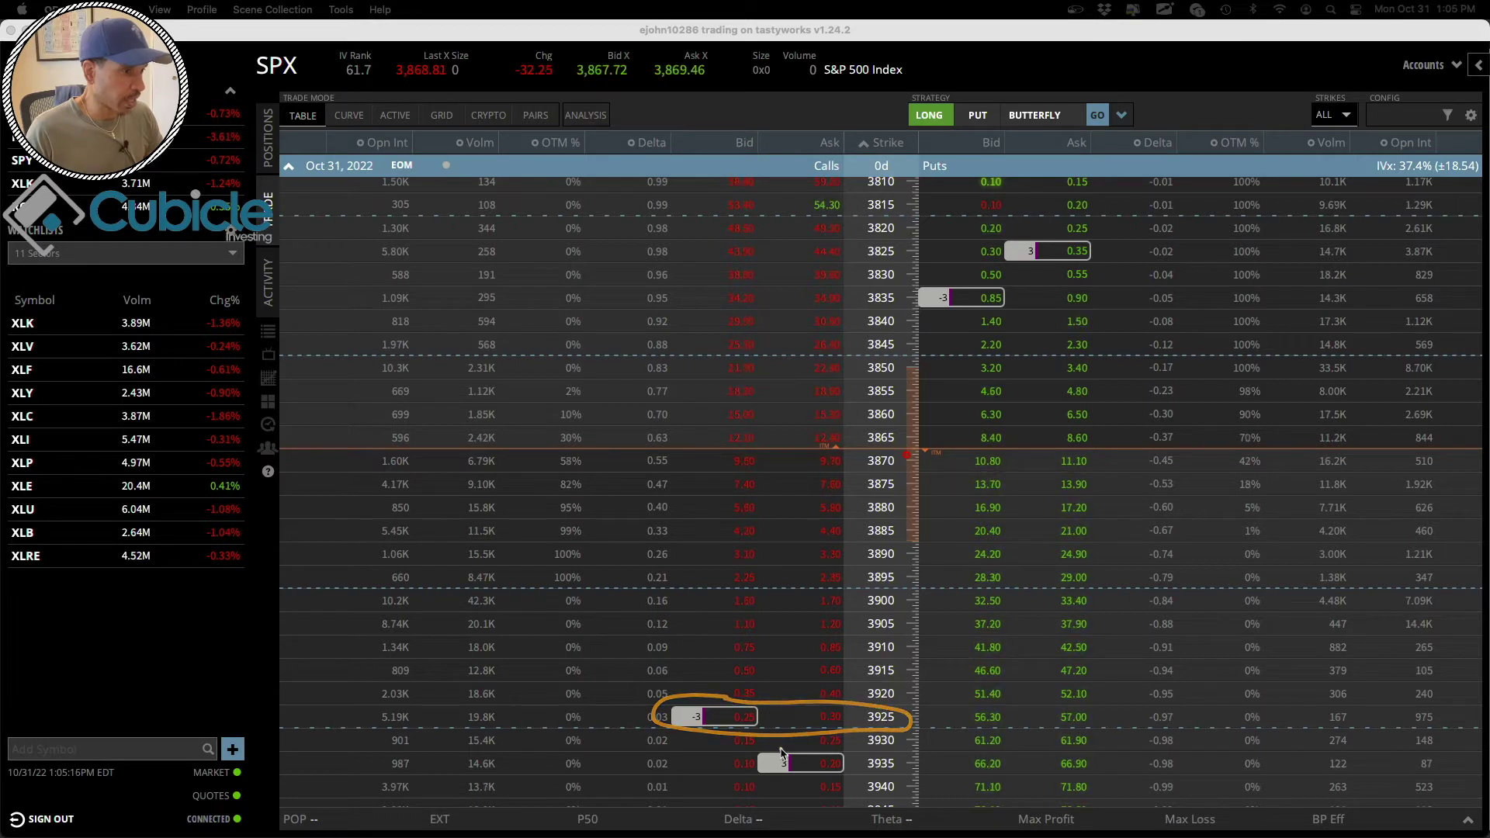
mouse_move(780, 743)
left_mouse_down()
mouse_move(722, 768)
mouse_move(784, 792)
mouse_move(913, 786)
mouse_move(935, 768)
mouse_move(780, 746)
left_mouse_up()
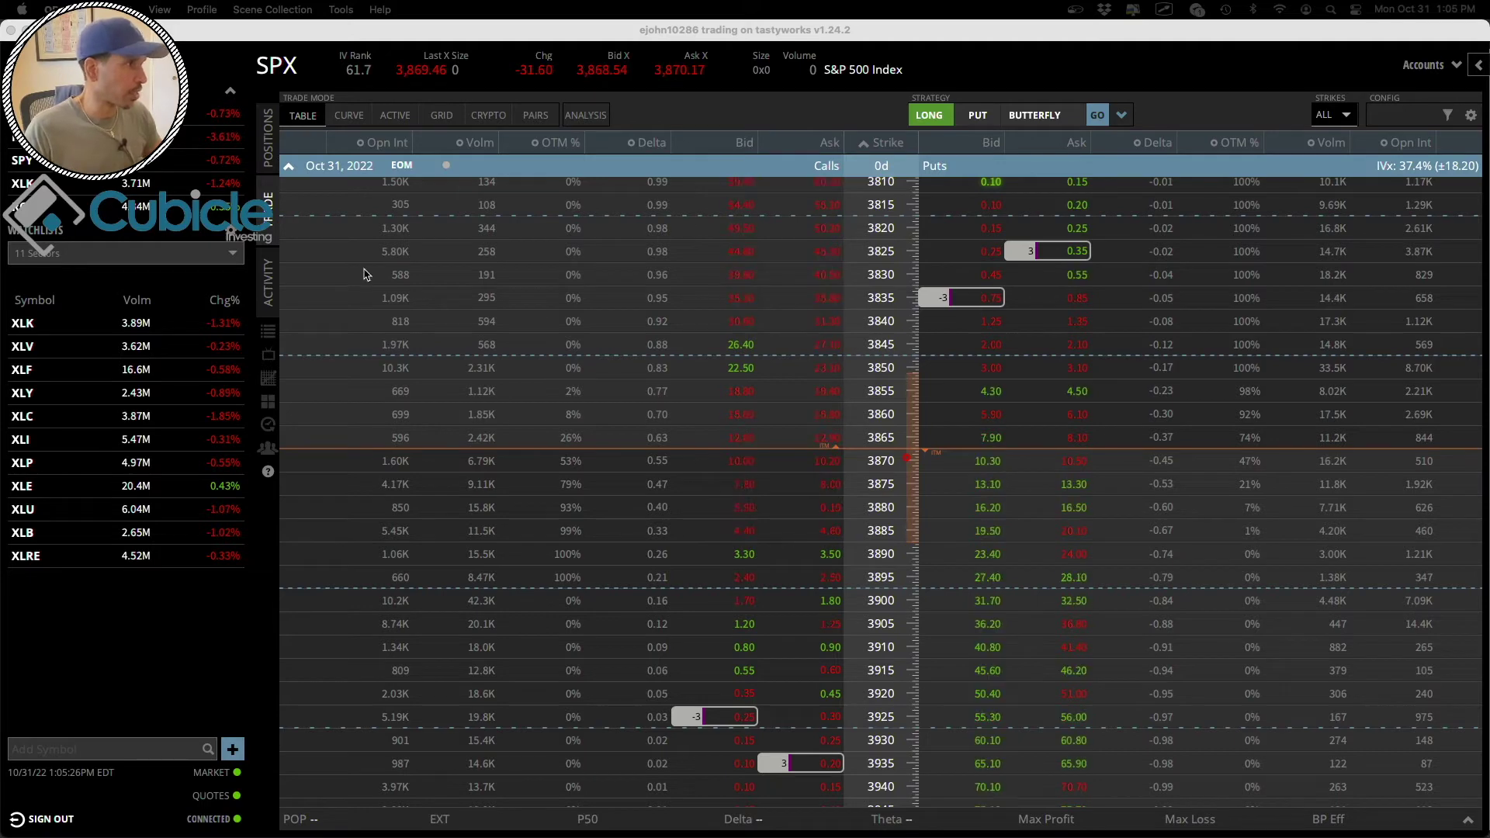
Underline the SPX condor's 26.3% and 75.00 open profit in positions, then bring up thinkorswim.
left_click(270, 147)
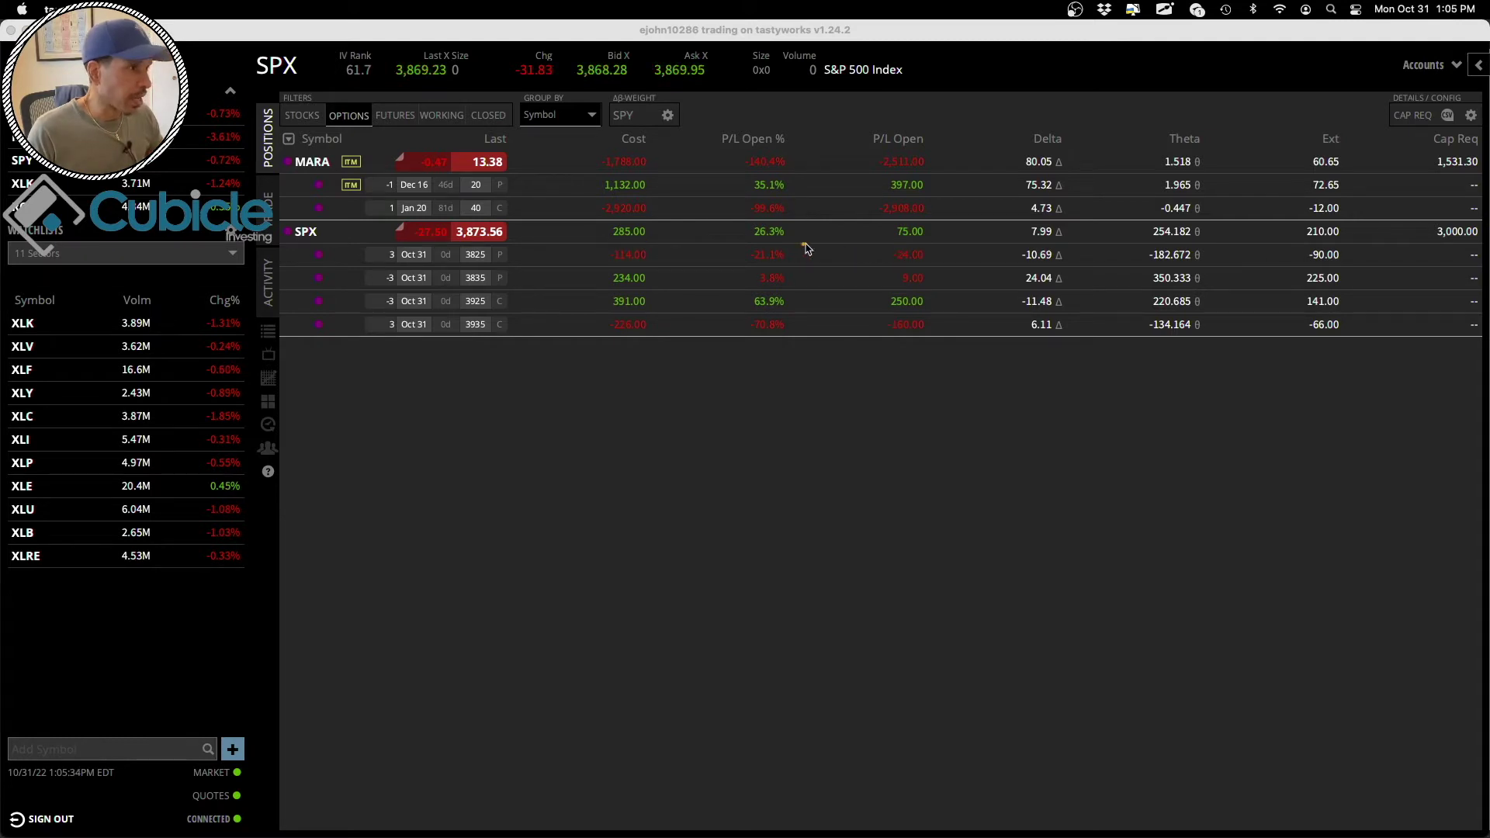
left_click_drag(749, 243, 783, 242)
left_click_drag(891, 243, 928, 243)
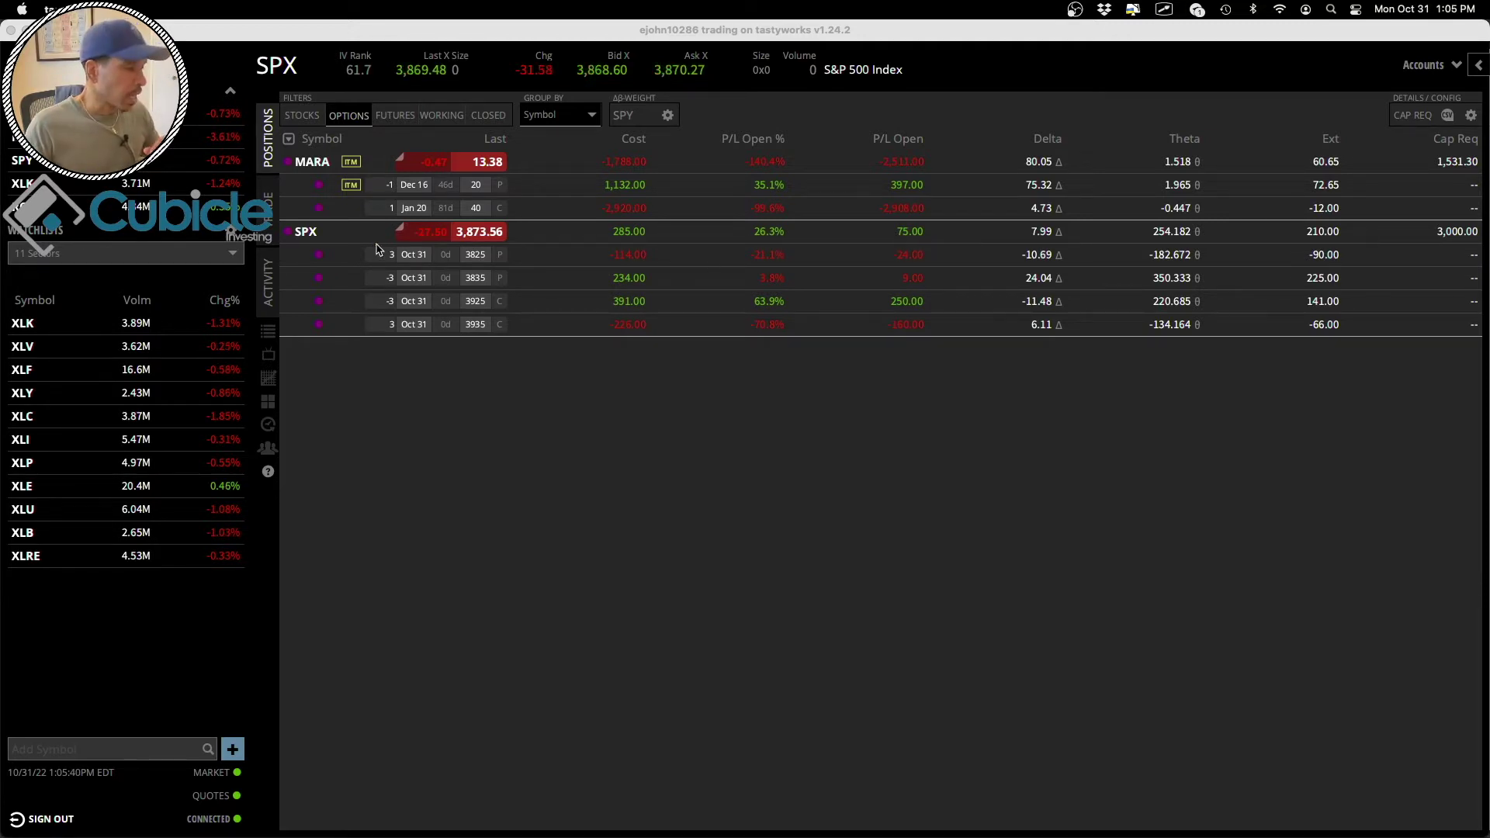
mouse_move(1043, 824)
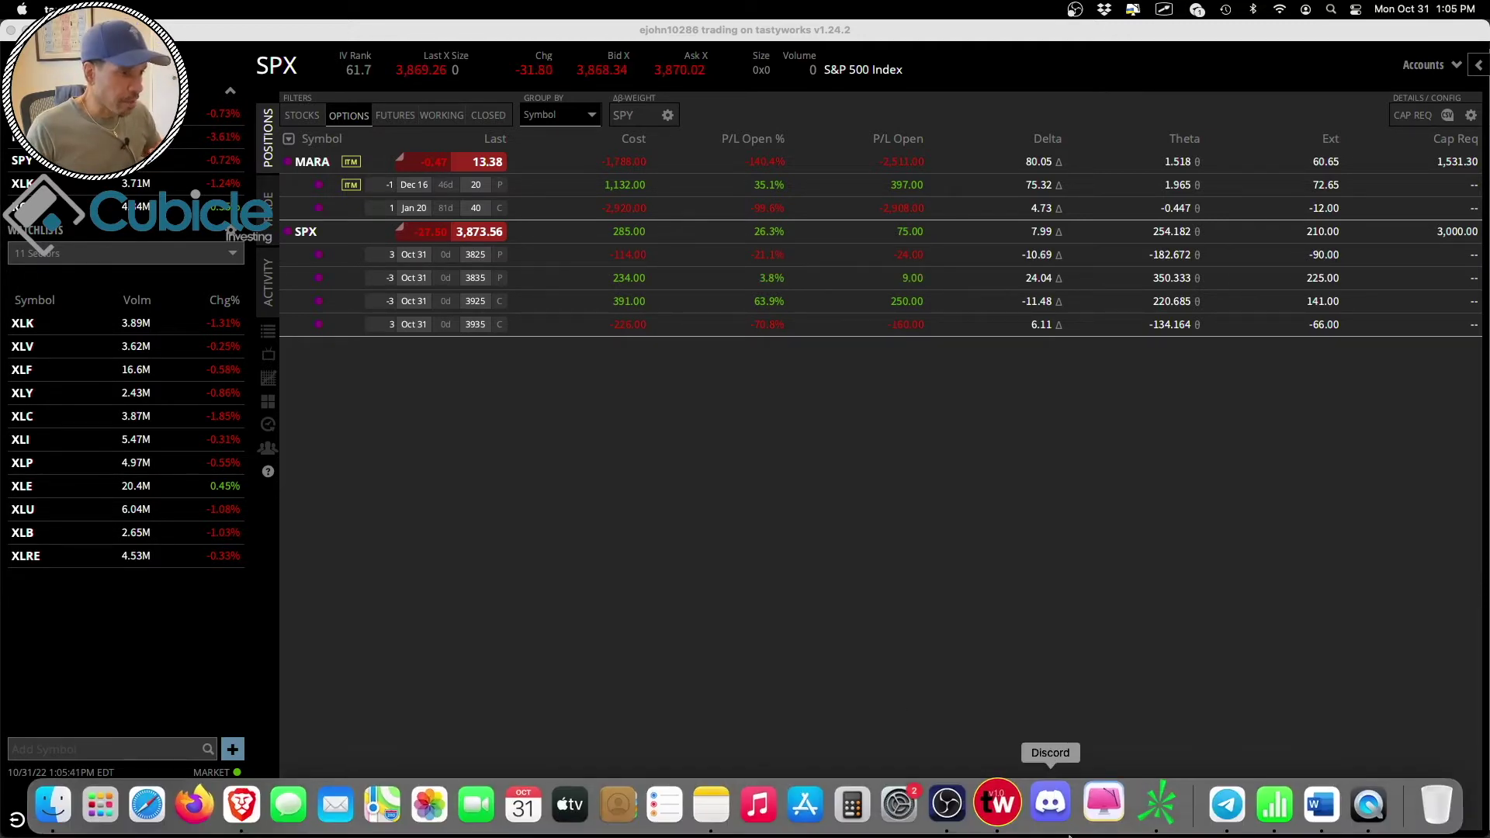
left_click(1149, 813)
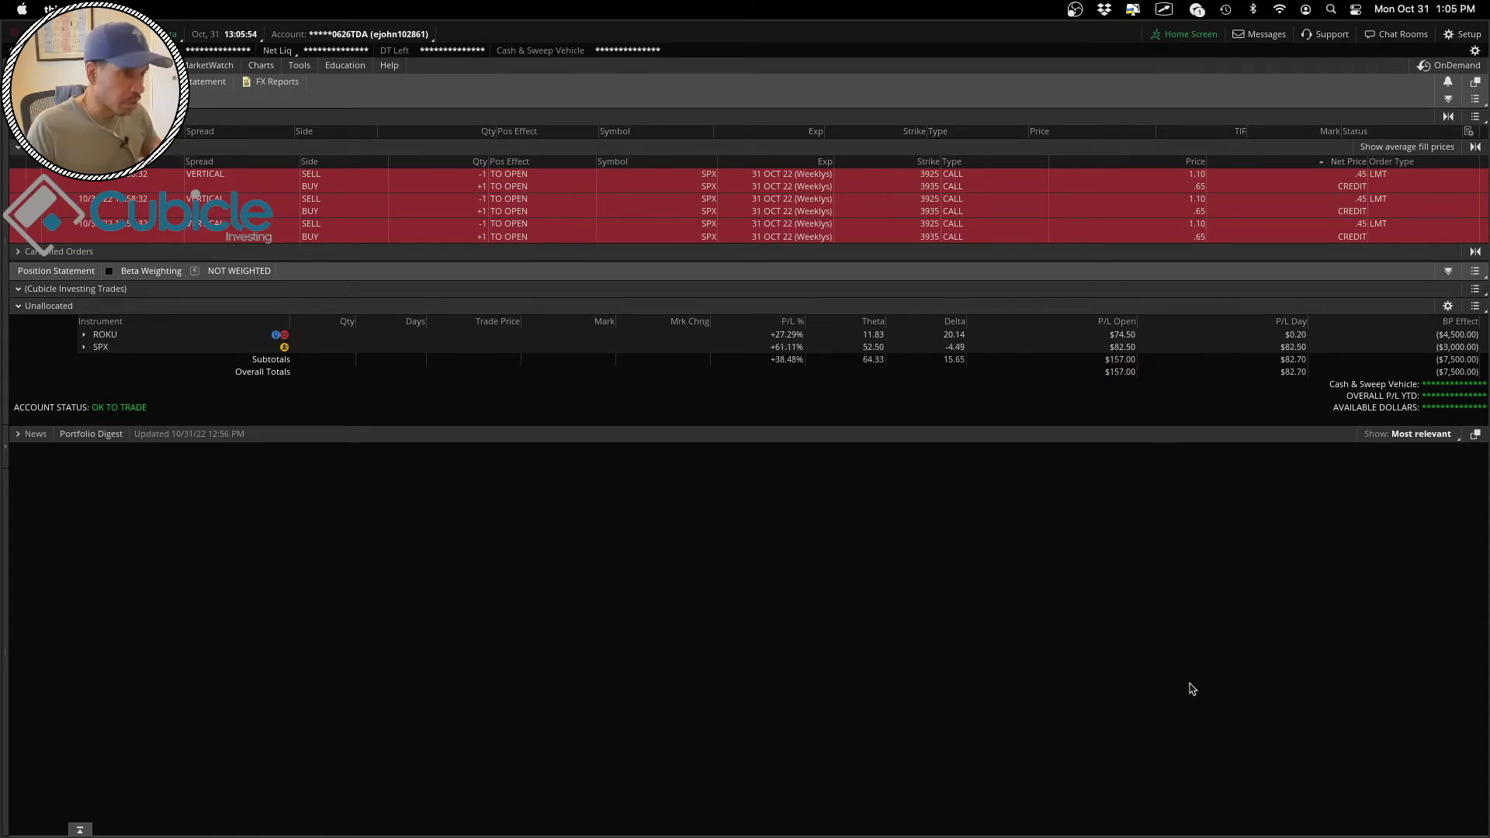
left_click(1001, 801)
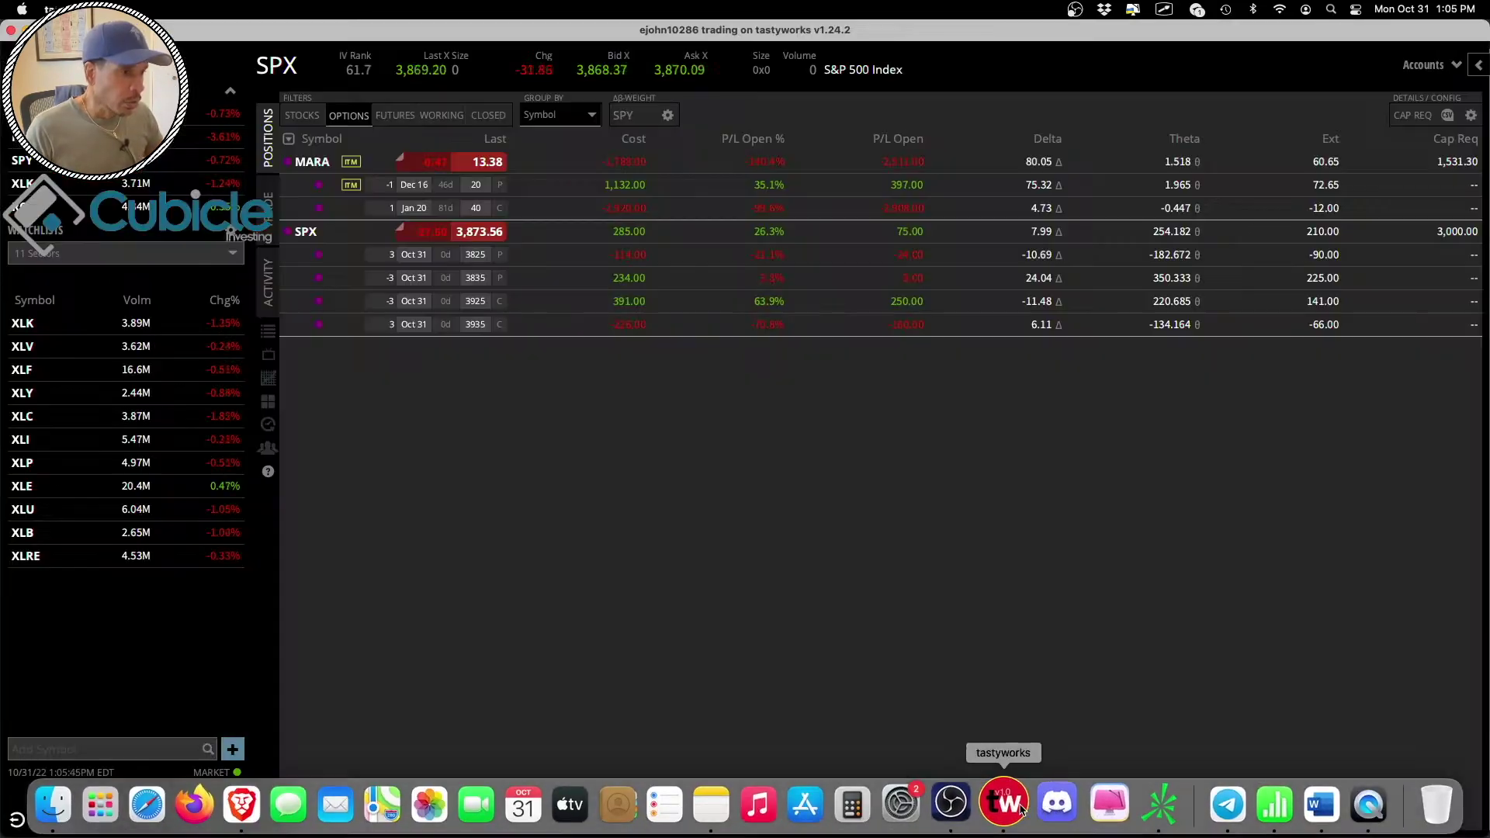
Flip from the SPX option chain to the positions list and back to the chain.
left_click(277, 233)
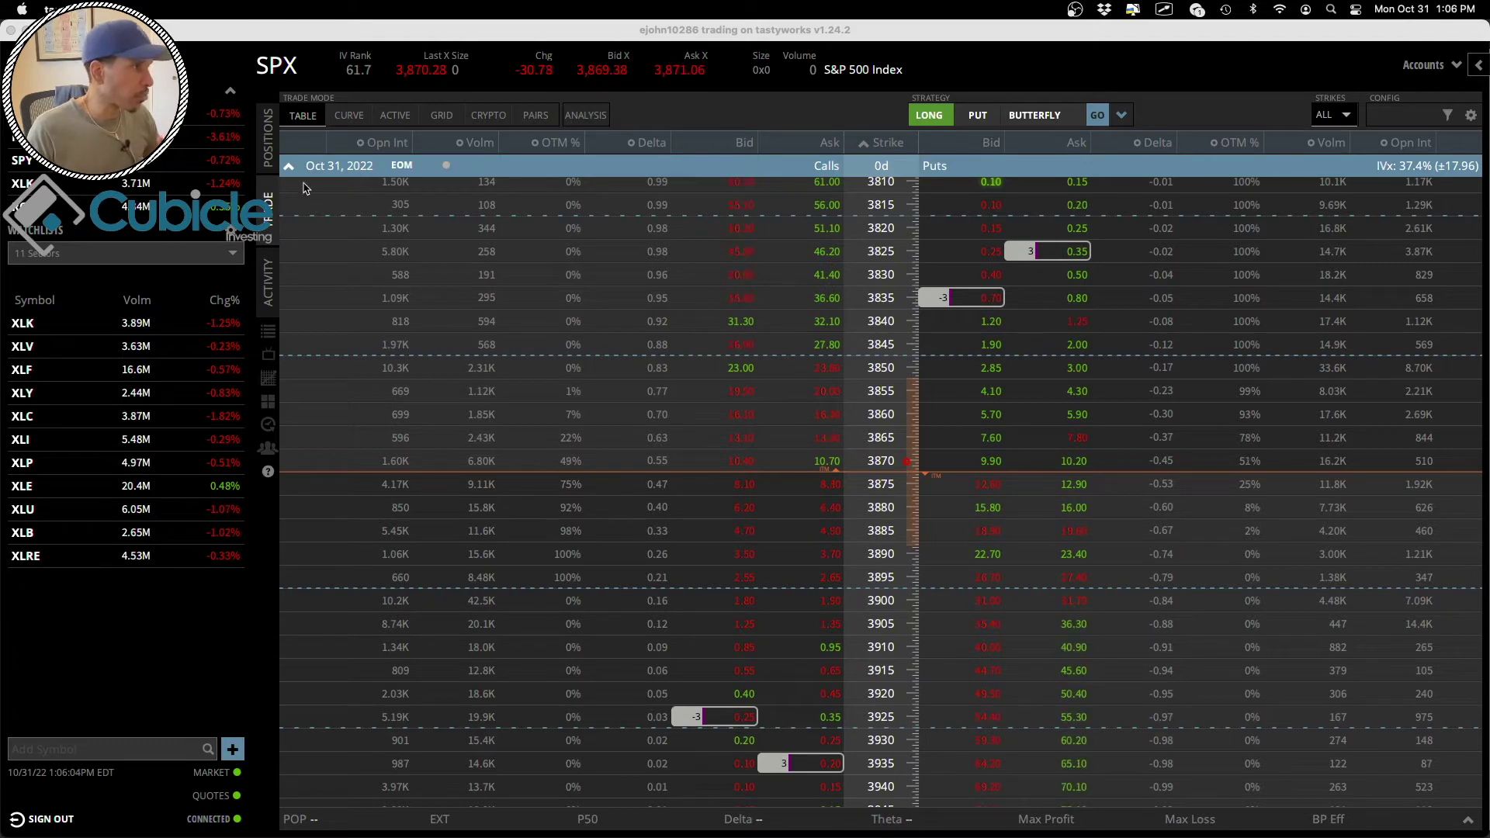
left_click(268, 159)
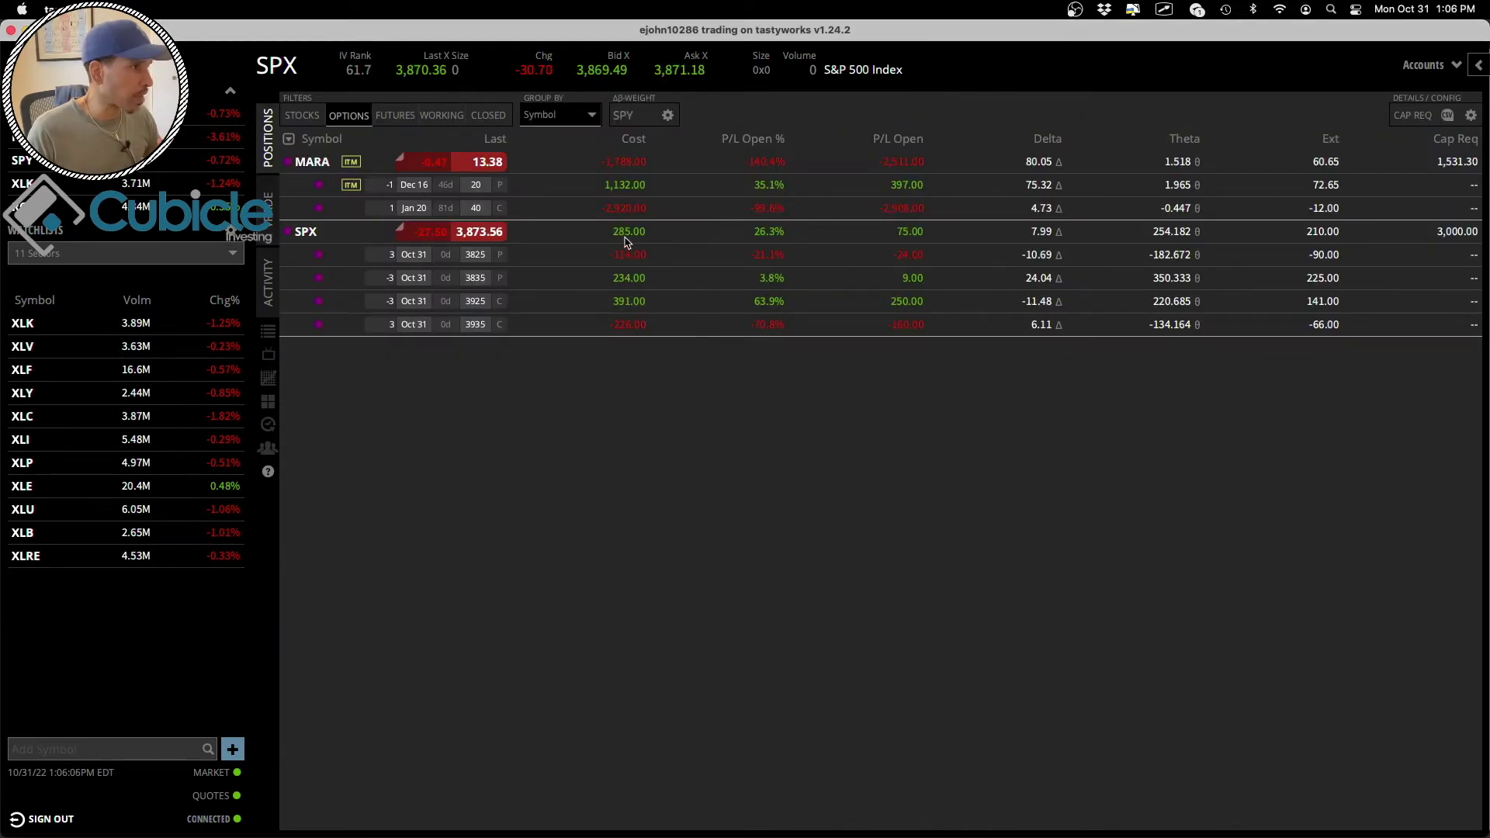
left_click(268, 210)
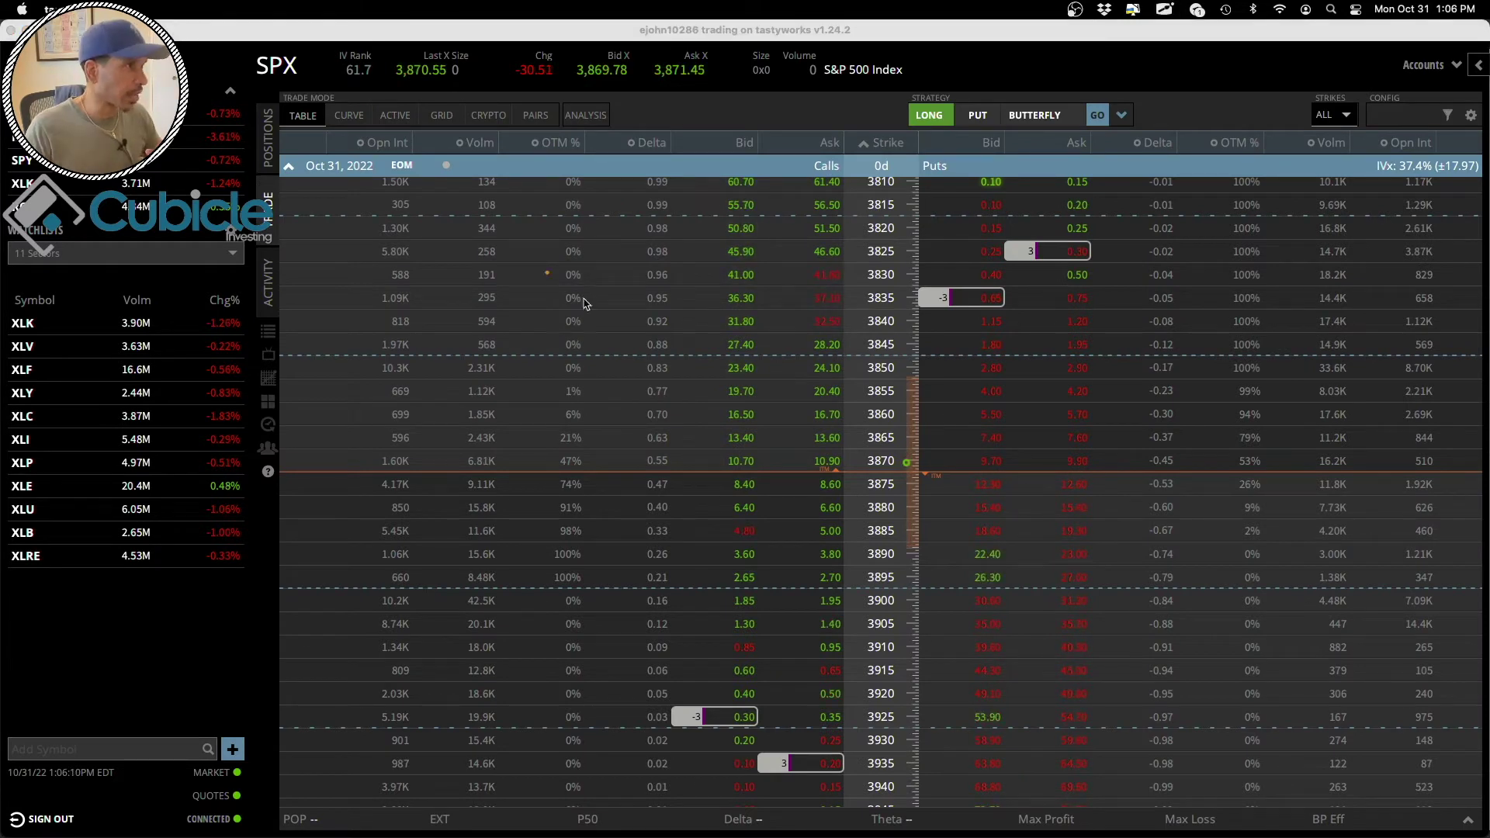
Mark SPX's 3,870.55 last price, the 3870 strike, and the short 3835 put order at 0.70.
mouse_move(253, 89)
left_mouse_down()
mouse_move(321, 72)
mouse_move(260, 52)
mouse_move(251, 85)
left_mouse_up()
left_click_drag(387, 80, 456, 78)
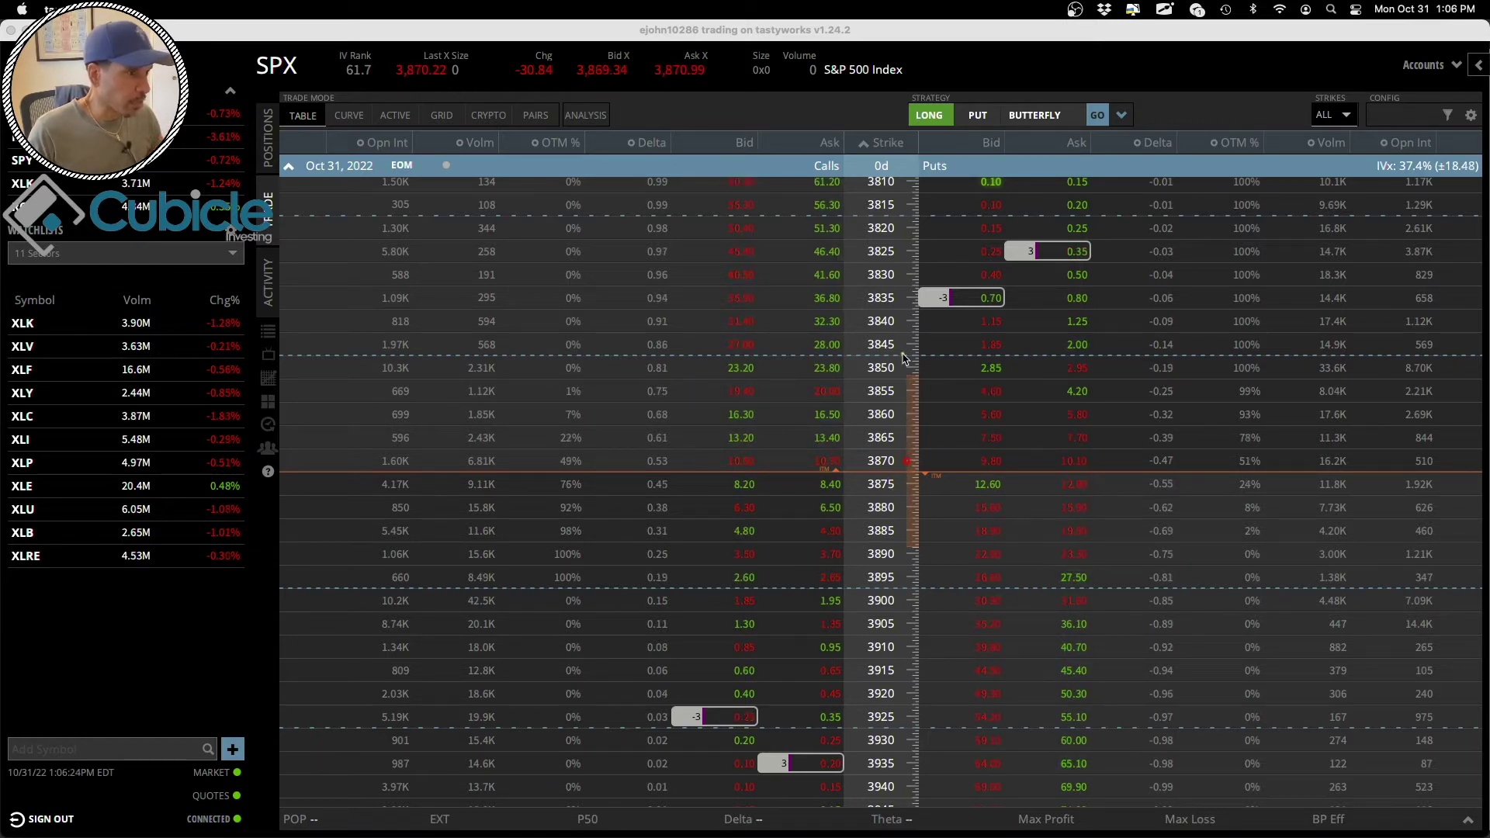
left_click(906, 461)
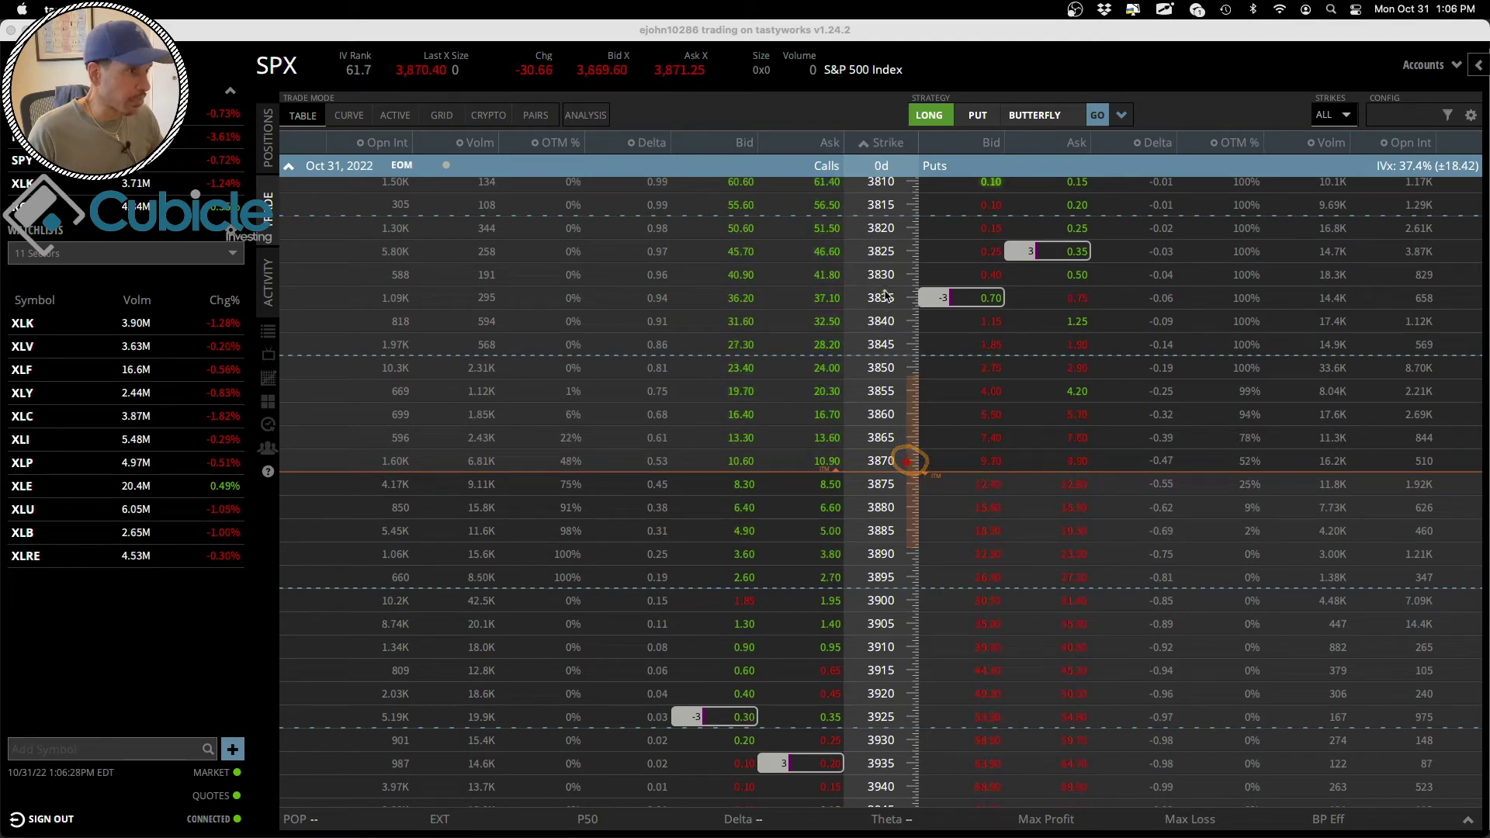
mouse_move(859, 291)
left_mouse_down()
mouse_move(875, 315)
mouse_move(1015, 304)
mouse_move(997, 280)
mouse_move(912, 282)
mouse_move(922, 187)
left_mouse_up()
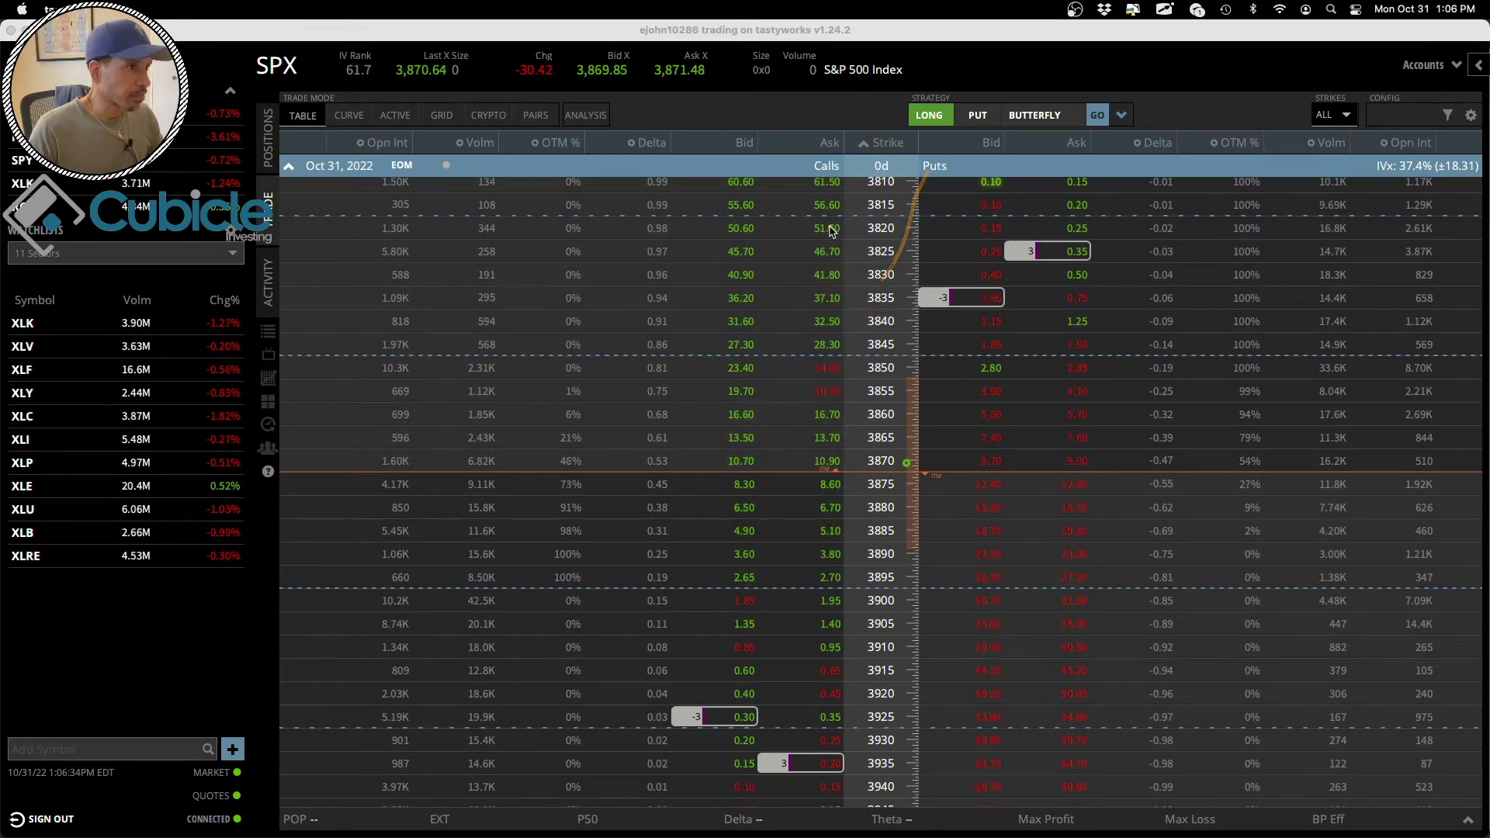
Trace the call side to the 3925 short call, circle strike 3870, and show positions.
mouse_move(825, 172)
left_mouse_down()
mouse_move(783, 610)
mouse_move(675, 696)
mouse_move(680, 740)
left_mouse_up()
mouse_move(831, 743)
left_mouse_down()
mouse_move(898, 738)
mouse_move(884, 705)
mouse_move(727, 693)
left_mouse_up()
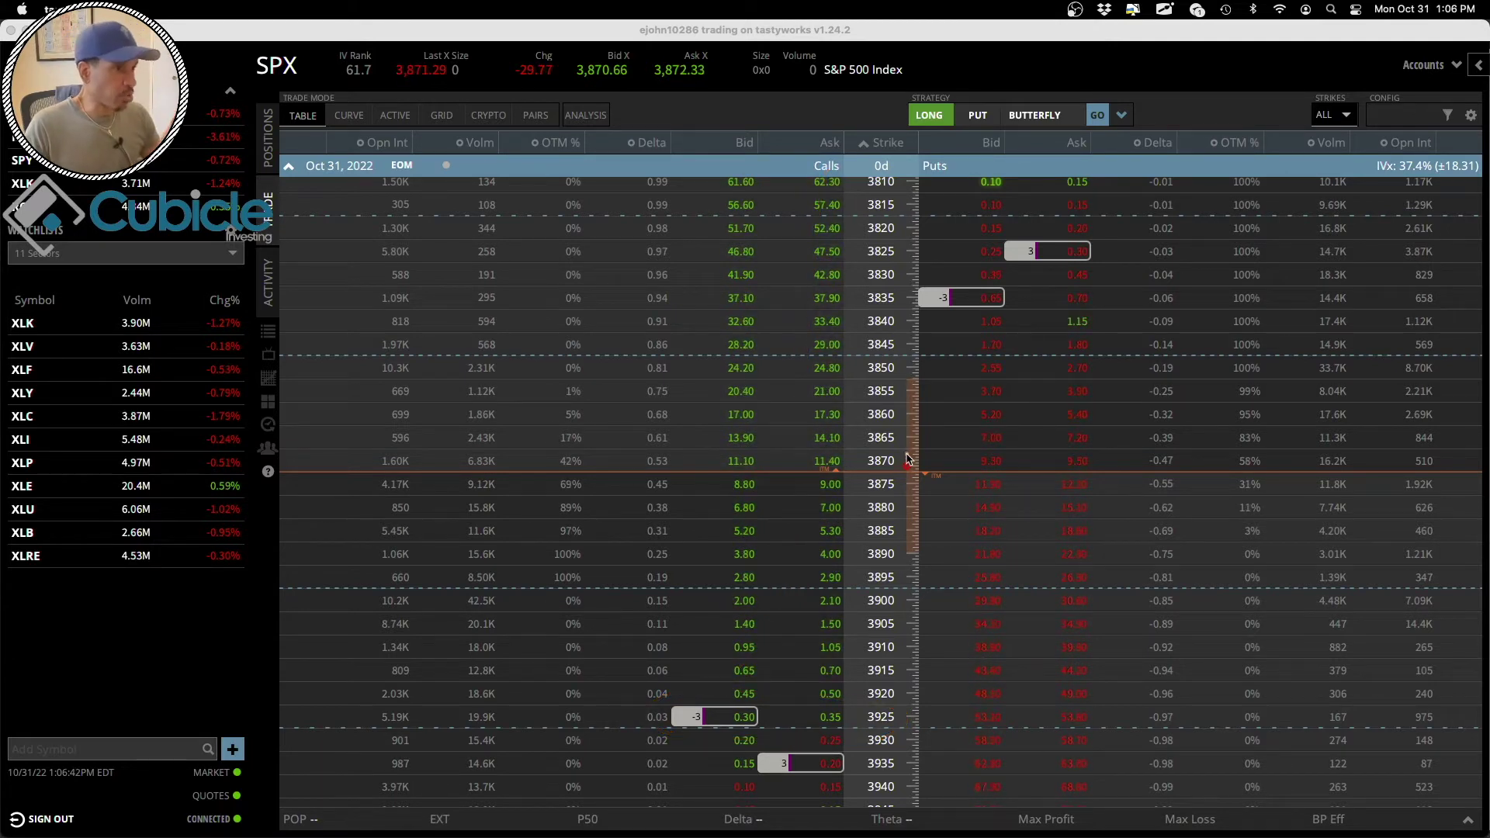
left_click_drag(939, 483, 904, 456)
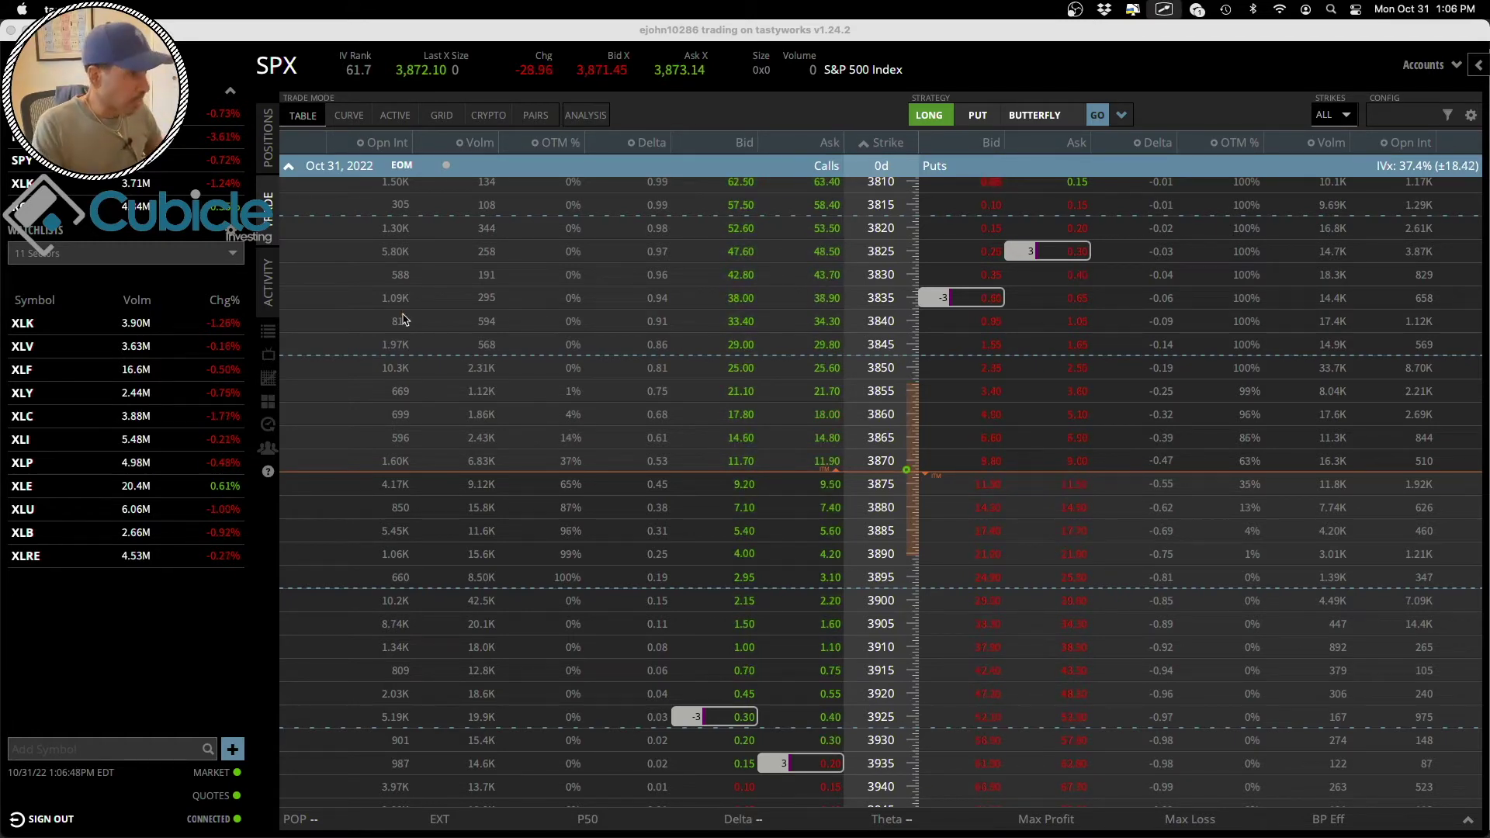
left_click(267, 138)
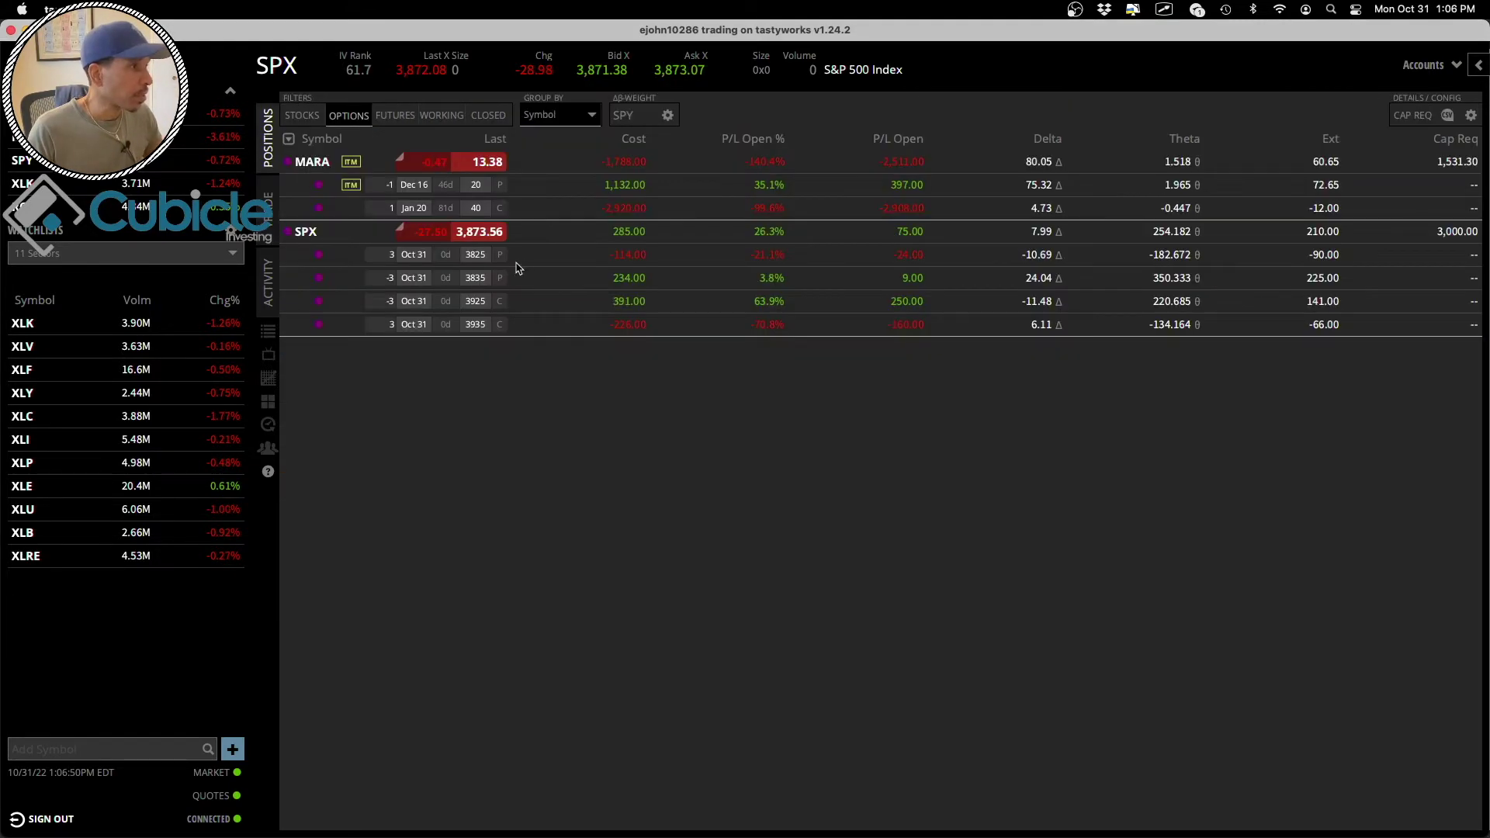
Double-click the SPX position row to reopen its Oct 31 option chain.
double_click(613, 235)
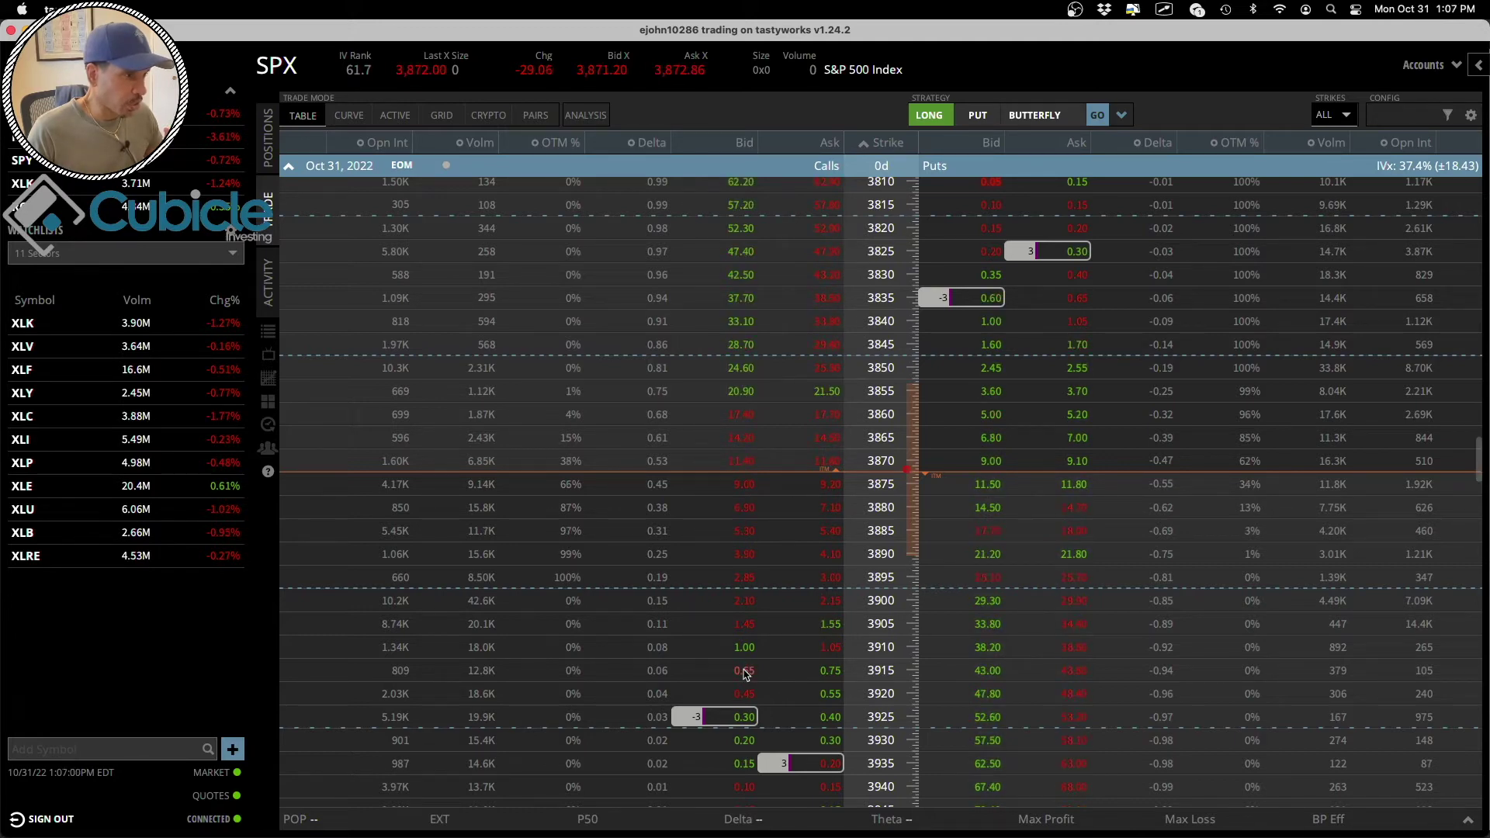
left_click(745, 674)
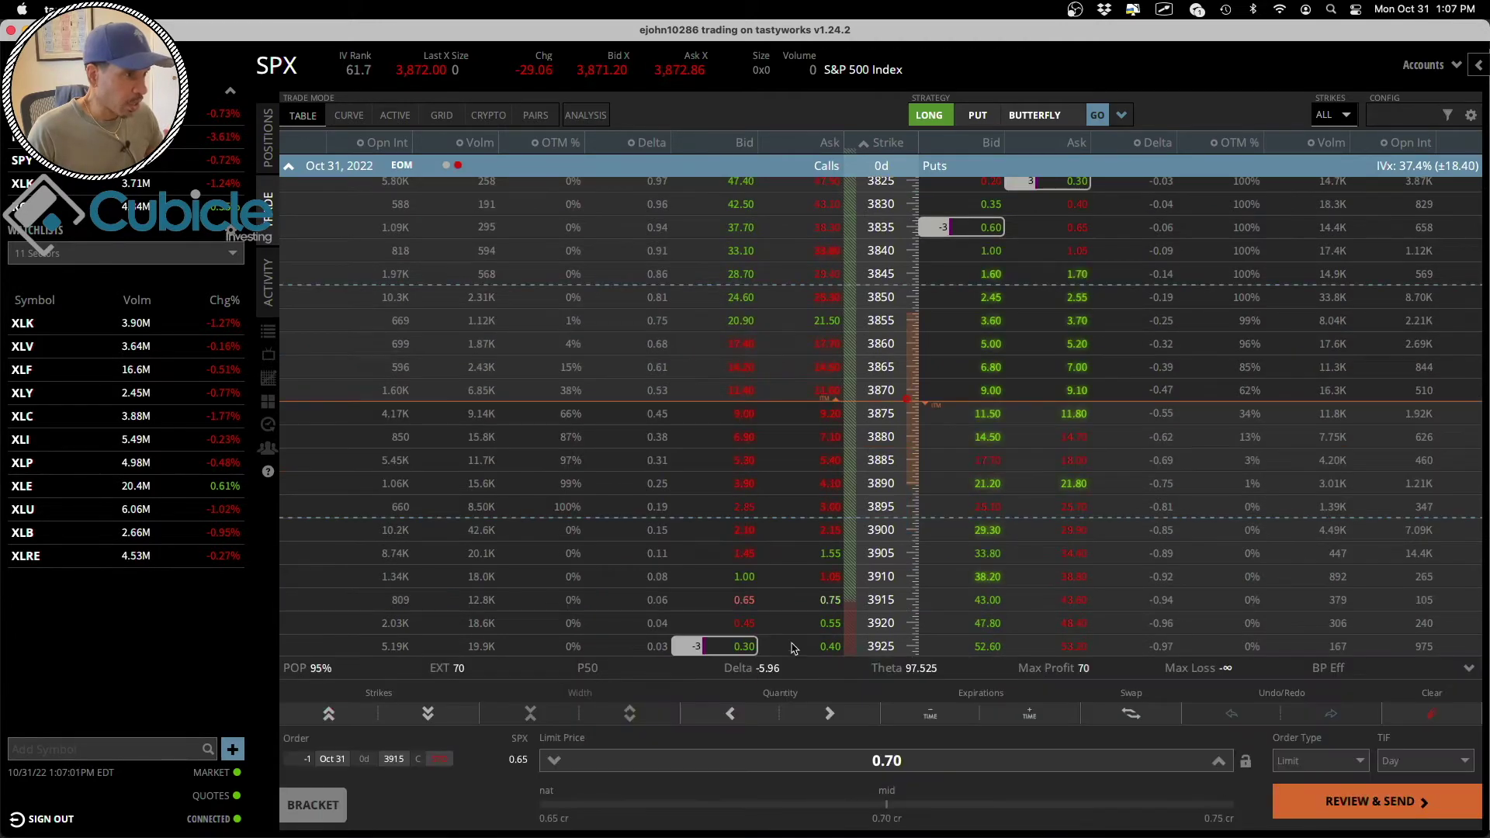
left_click(835, 623)
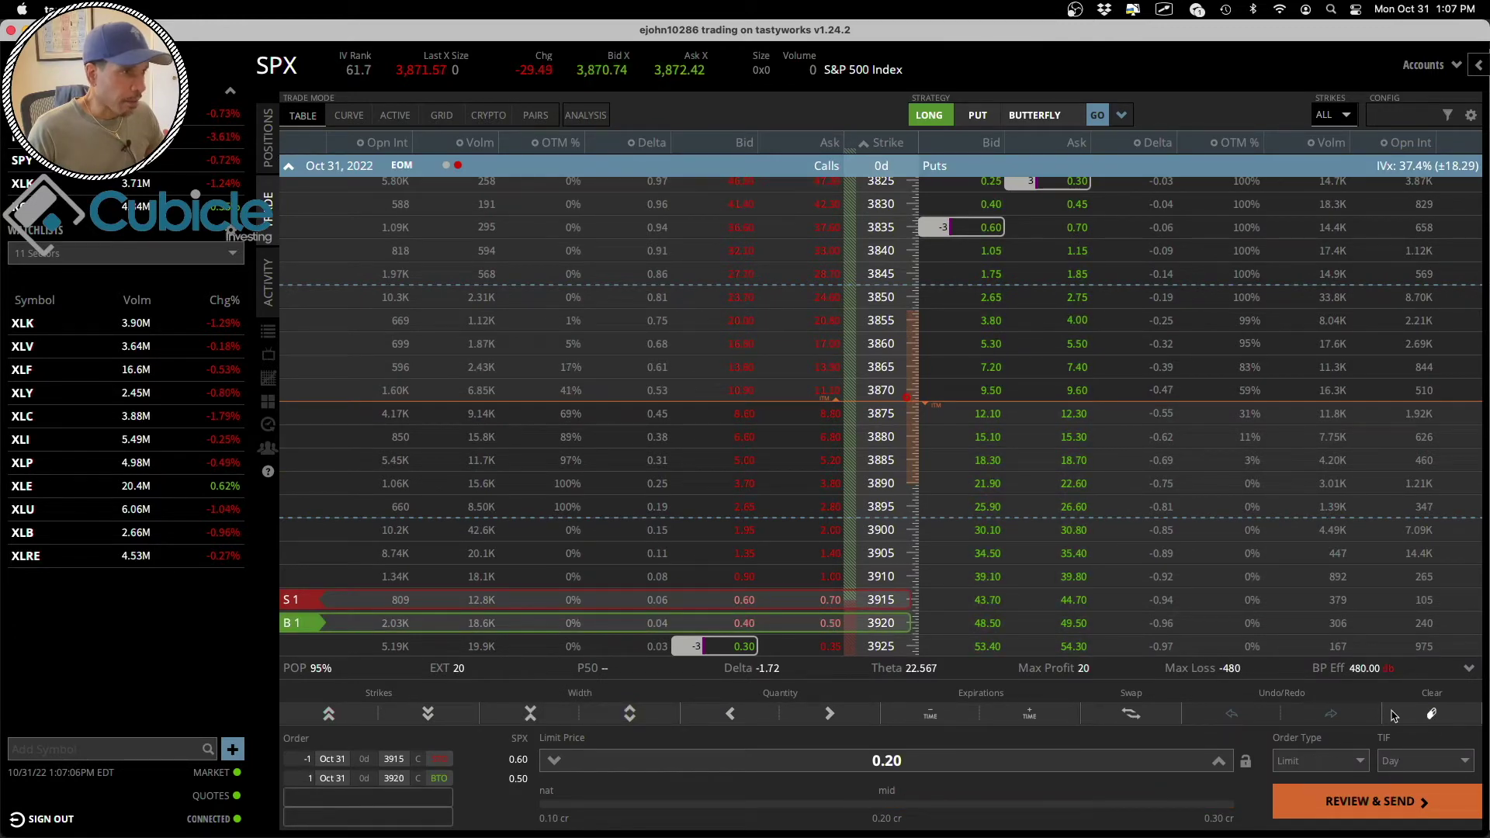
left_click(1432, 714)
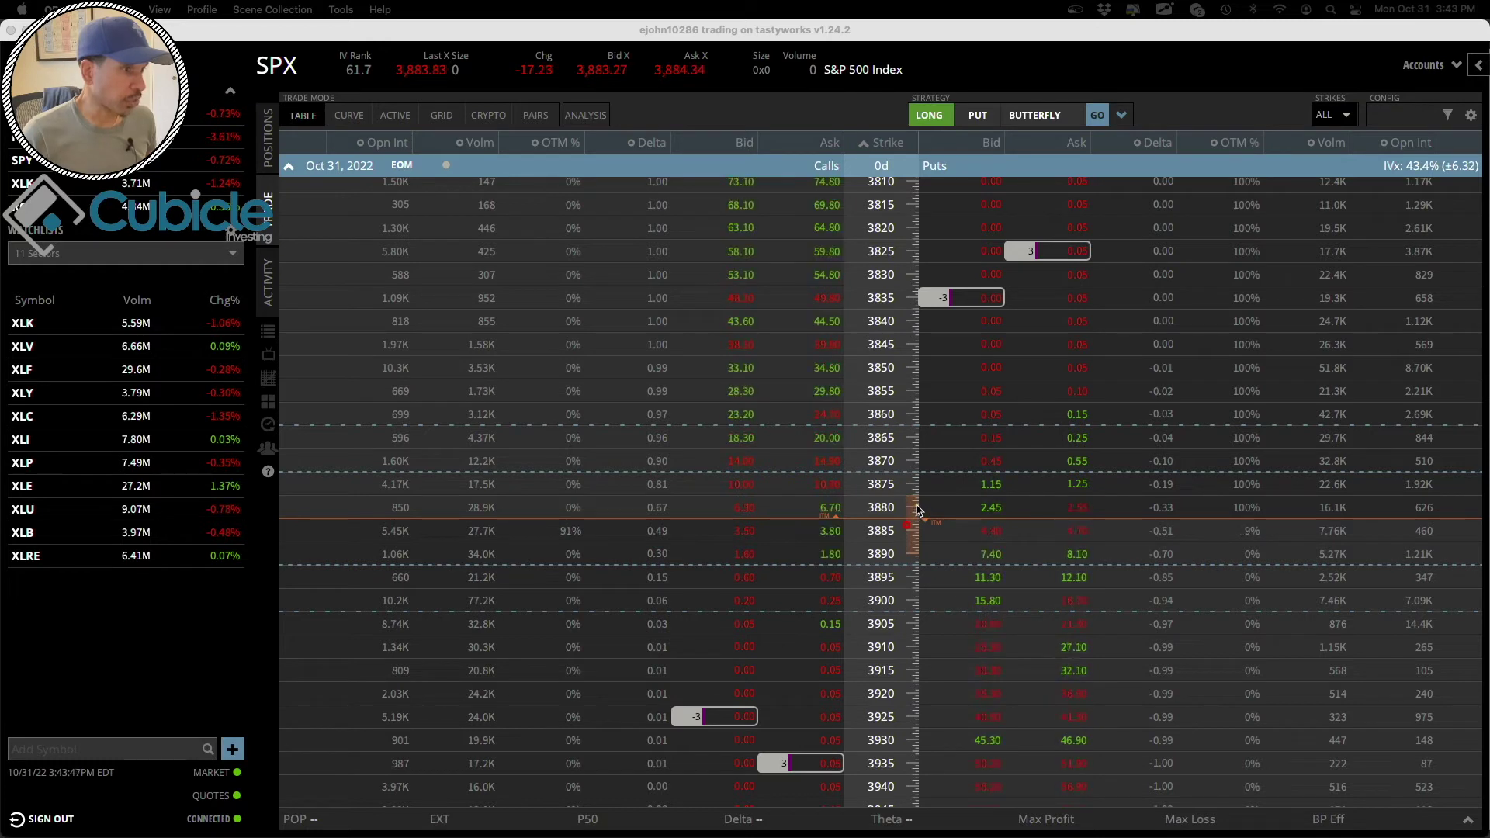
mouse_move(888, 518)
left_mouse_down()
mouse_move(893, 539)
mouse_move(925, 513)
left_mouse_up()
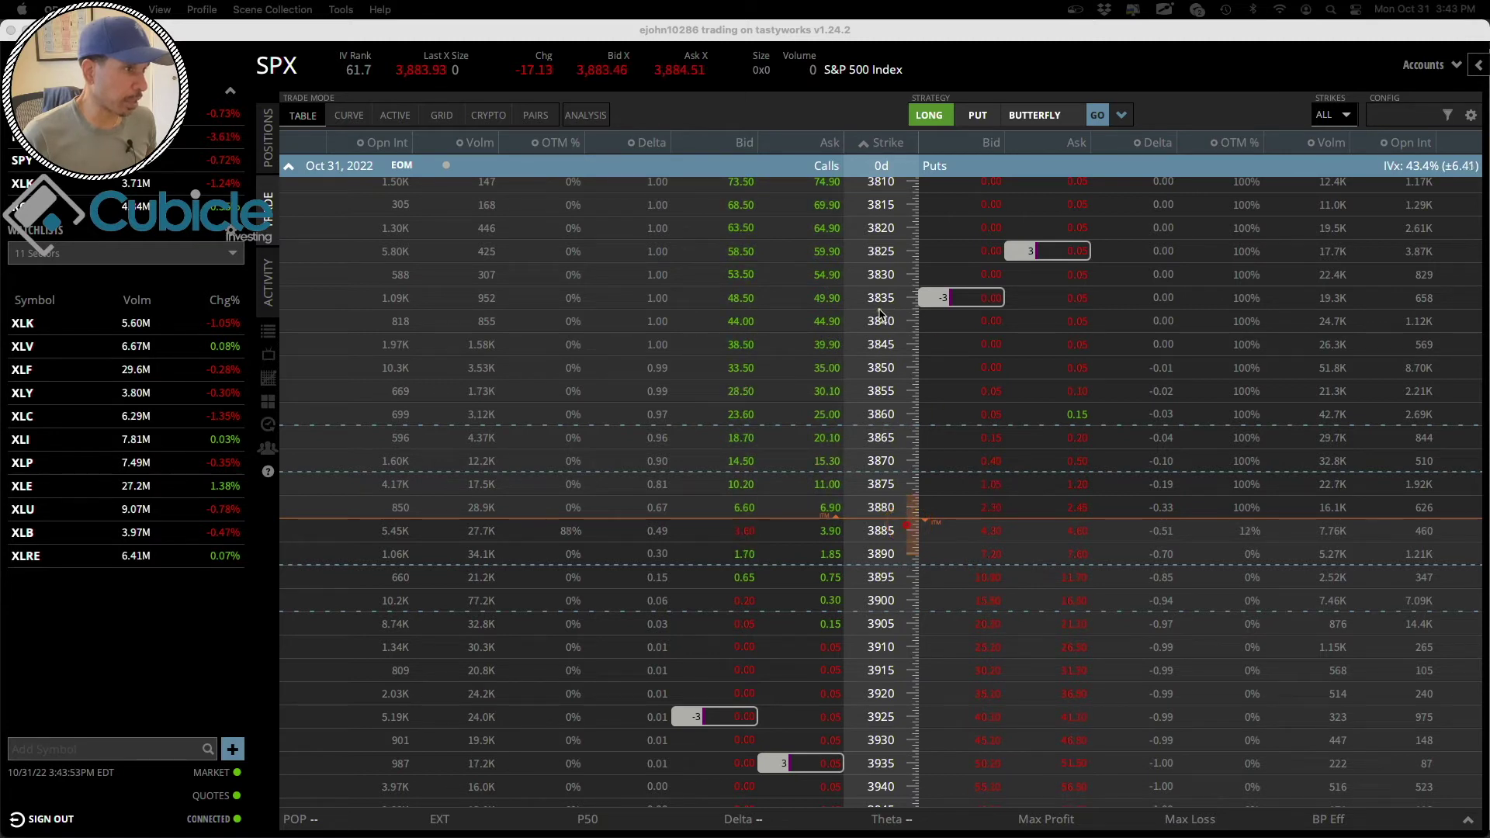
left_click_drag(866, 310, 891, 311)
left_click_drag(1020, 313, 1003, 287)
mouse_move(911, 280)
left_mouse_down()
mouse_move(859, 297)
mouse_move(868, 314)
left_mouse_up()
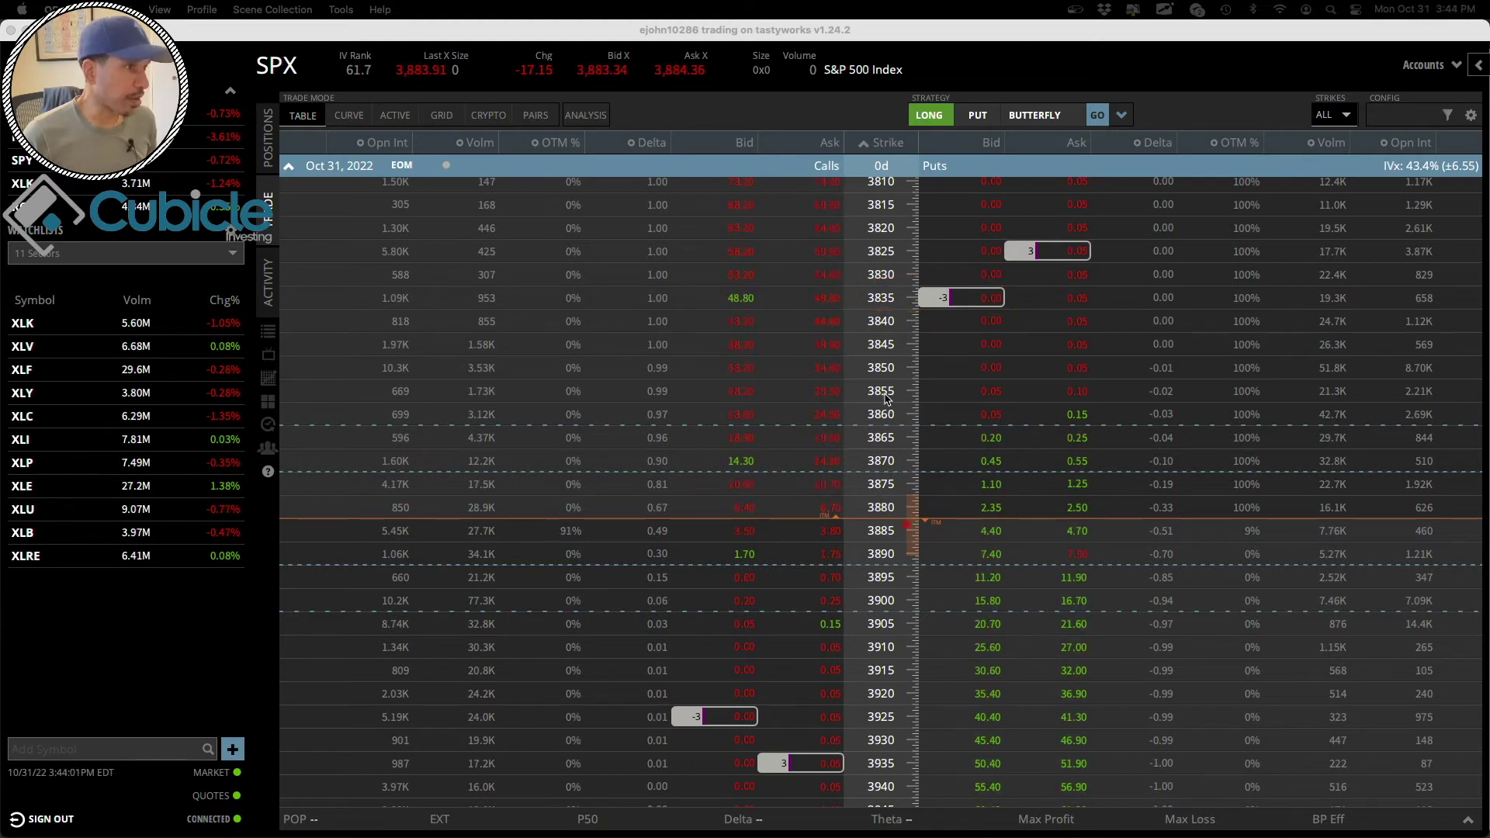
mouse_move(877, 319)
left_mouse_down()
mouse_move(1012, 307)
mouse_move(997, 287)
left_mouse_up()
left_click_drag(879, 284, 861, 320)
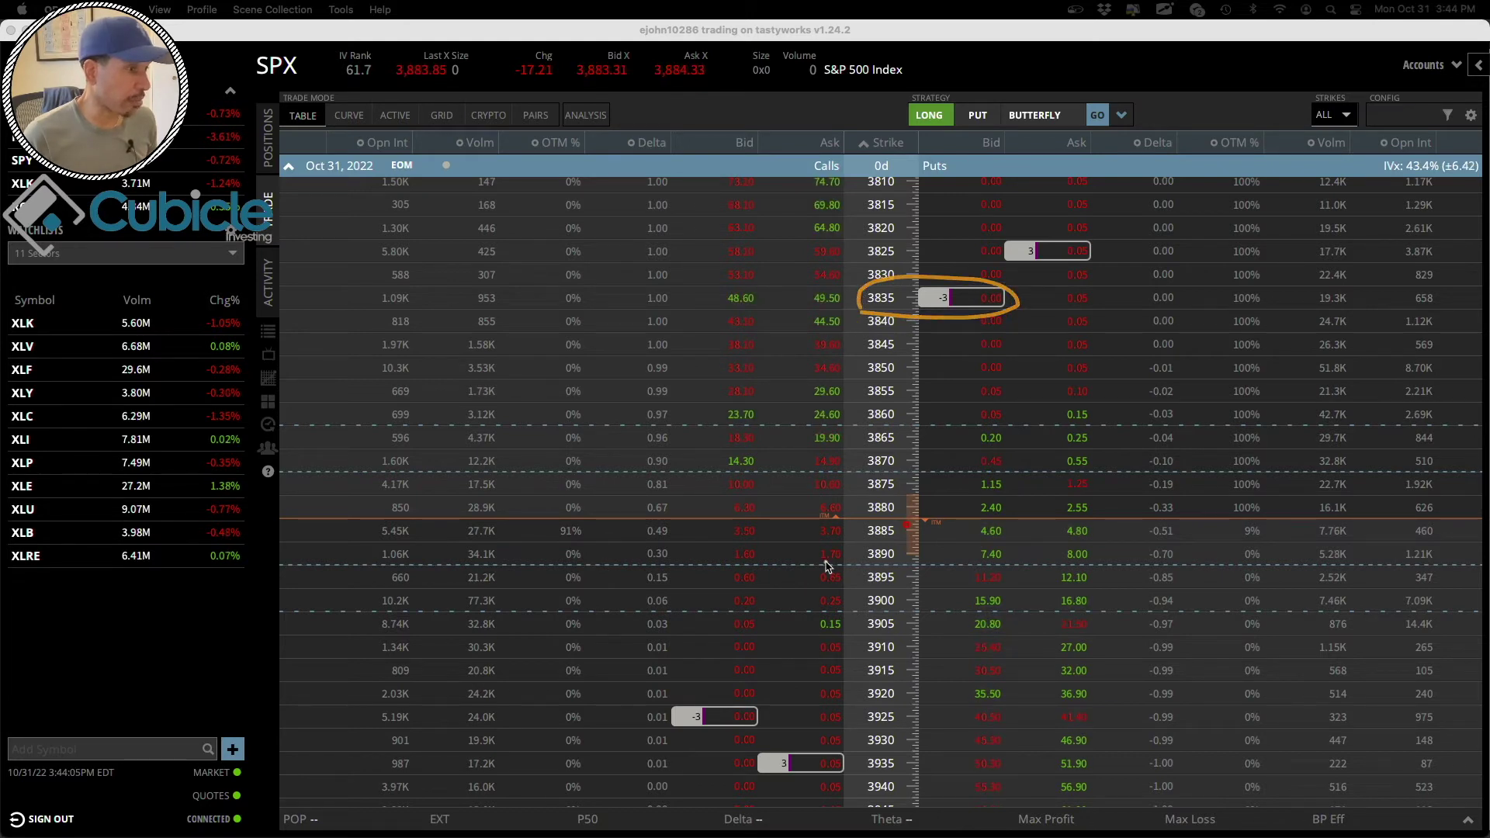
mouse_move(900, 727)
left_mouse_down()
mouse_move(654, 720)
mouse_move(857, 695)
mouse_move(901, 703)
mouse_move(902, 731)
left_mouse_up()
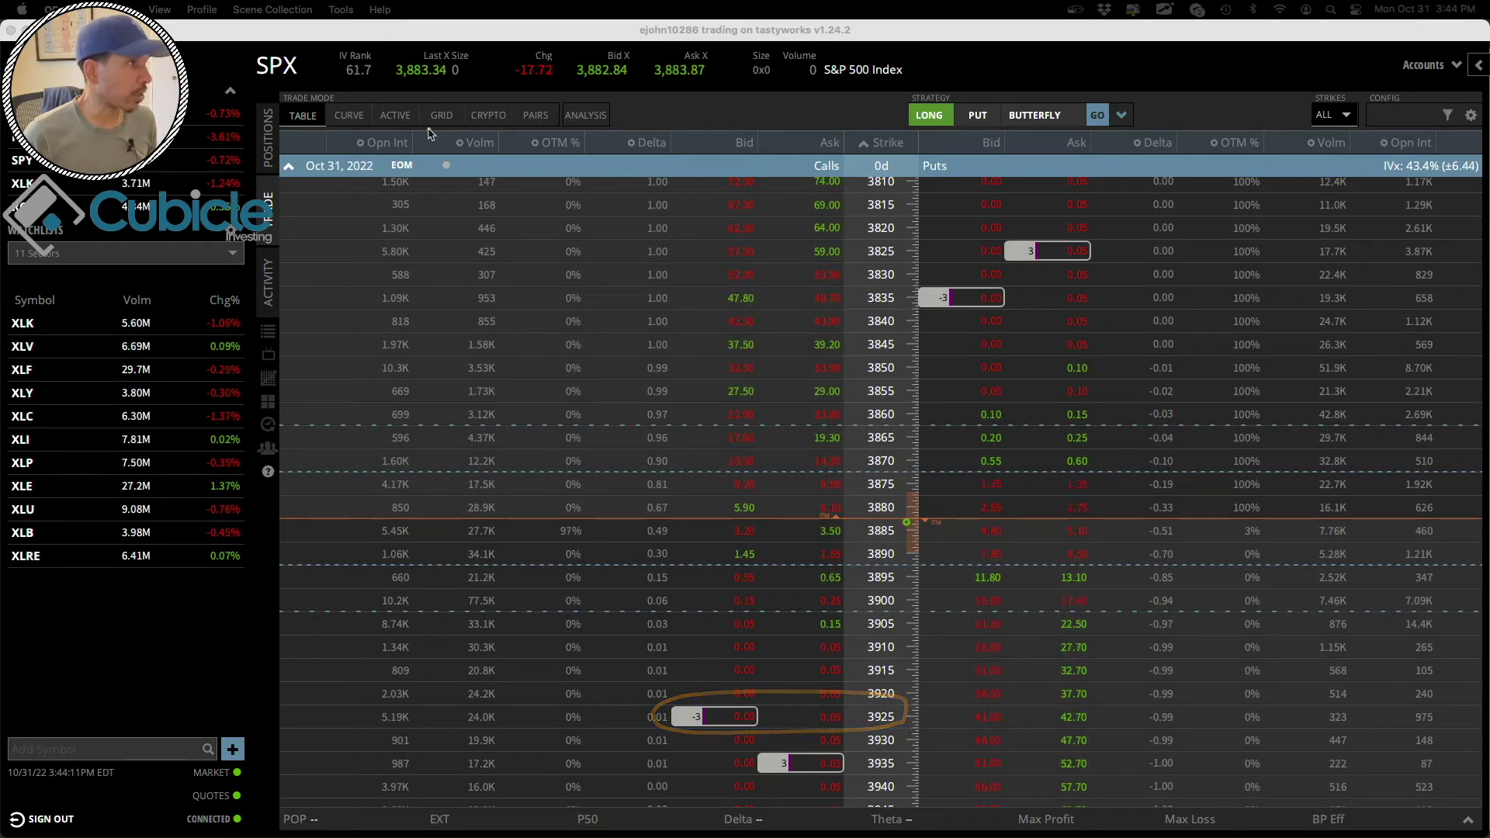
left_click_drag(393, 83, 451, 90)
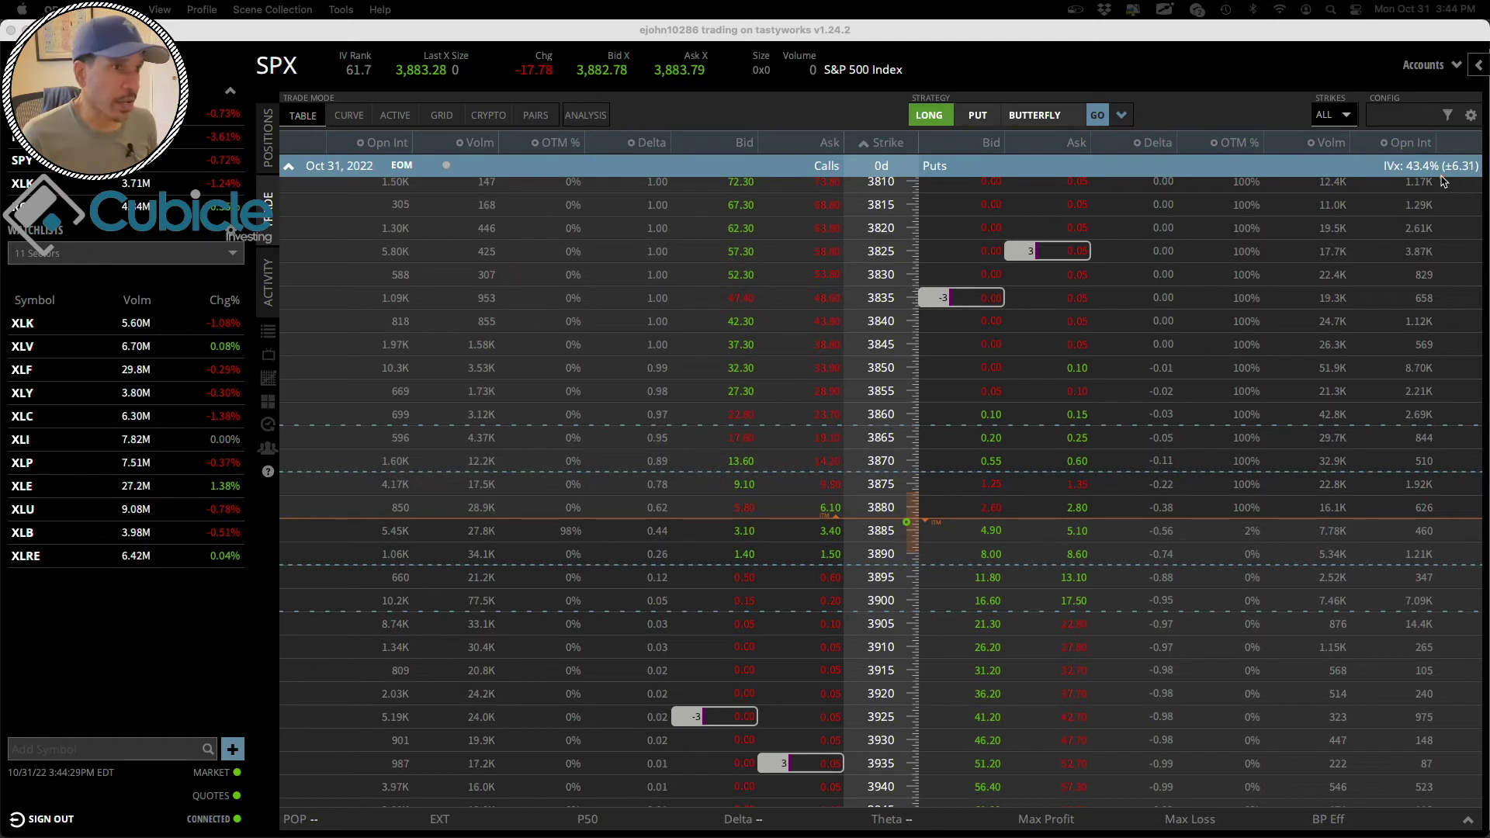
mouse_move(1444, 178)
left_mouse_down()
mouse_move(1476, 162)
mouse_move(1448, 159)
left_mouse_up()
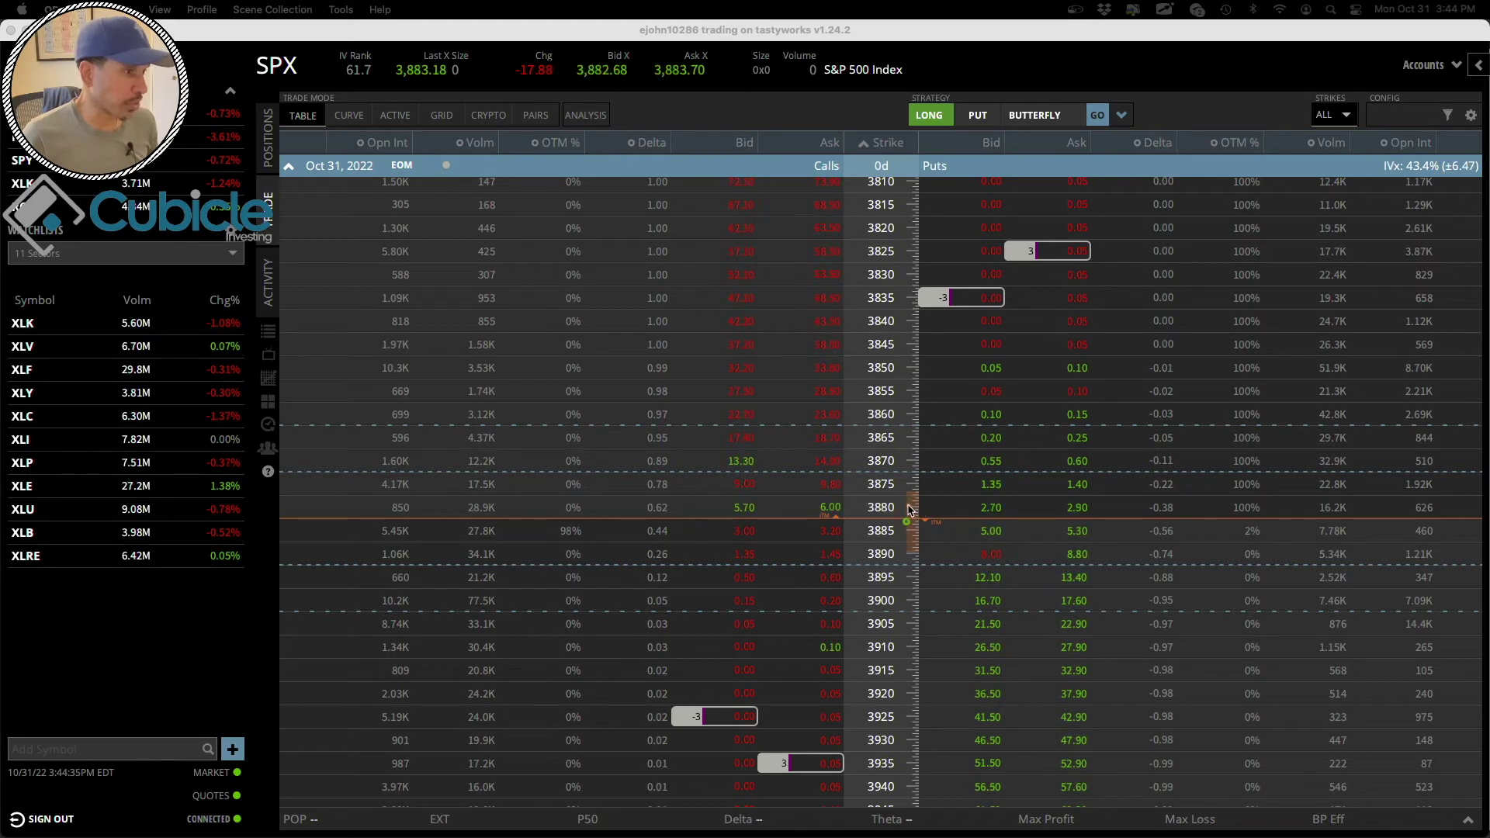
mouse_move(911, 510)
left_mouse_down()
mouse_move(891, 528)
mouse_move(923, 536)
mouse_move(900, 513)
left_mouse_up()
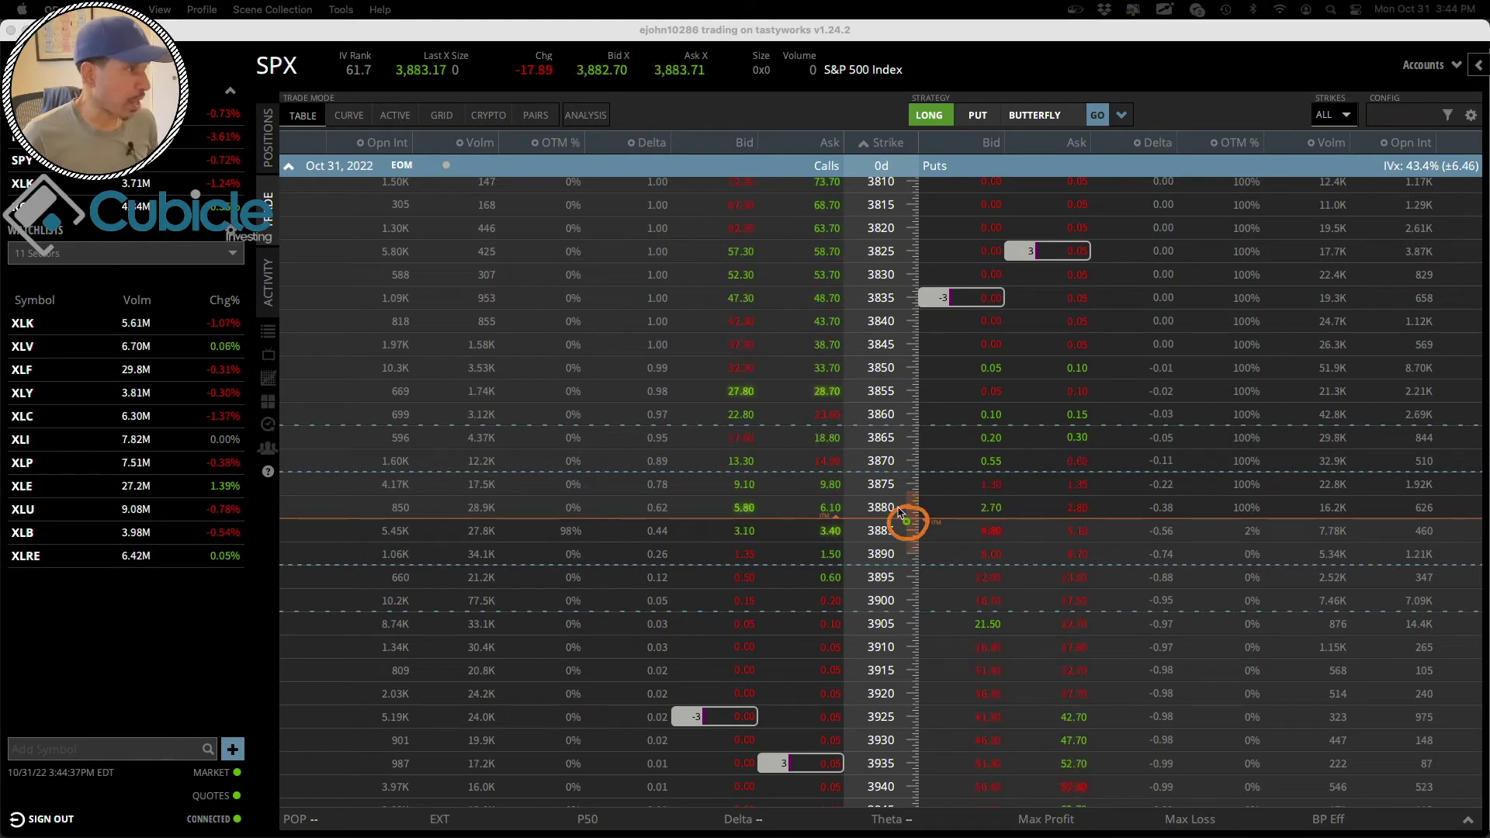
left_click_drag(258, 81, 345, 82)
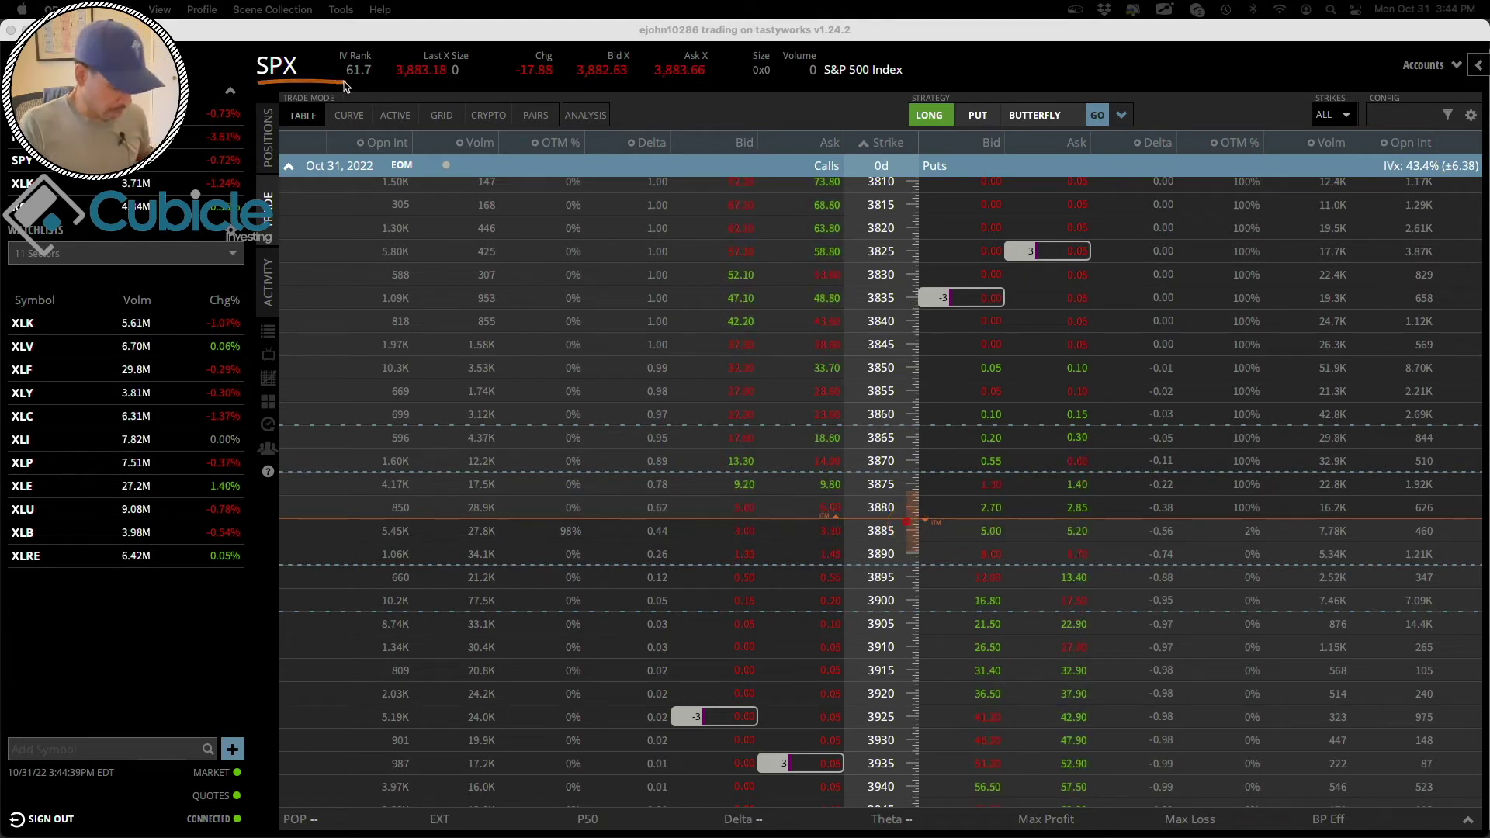
Show positions and circle the SPX condor's 285.00 cost and 285.00 open profit at 100%.
left_click(267, 138)
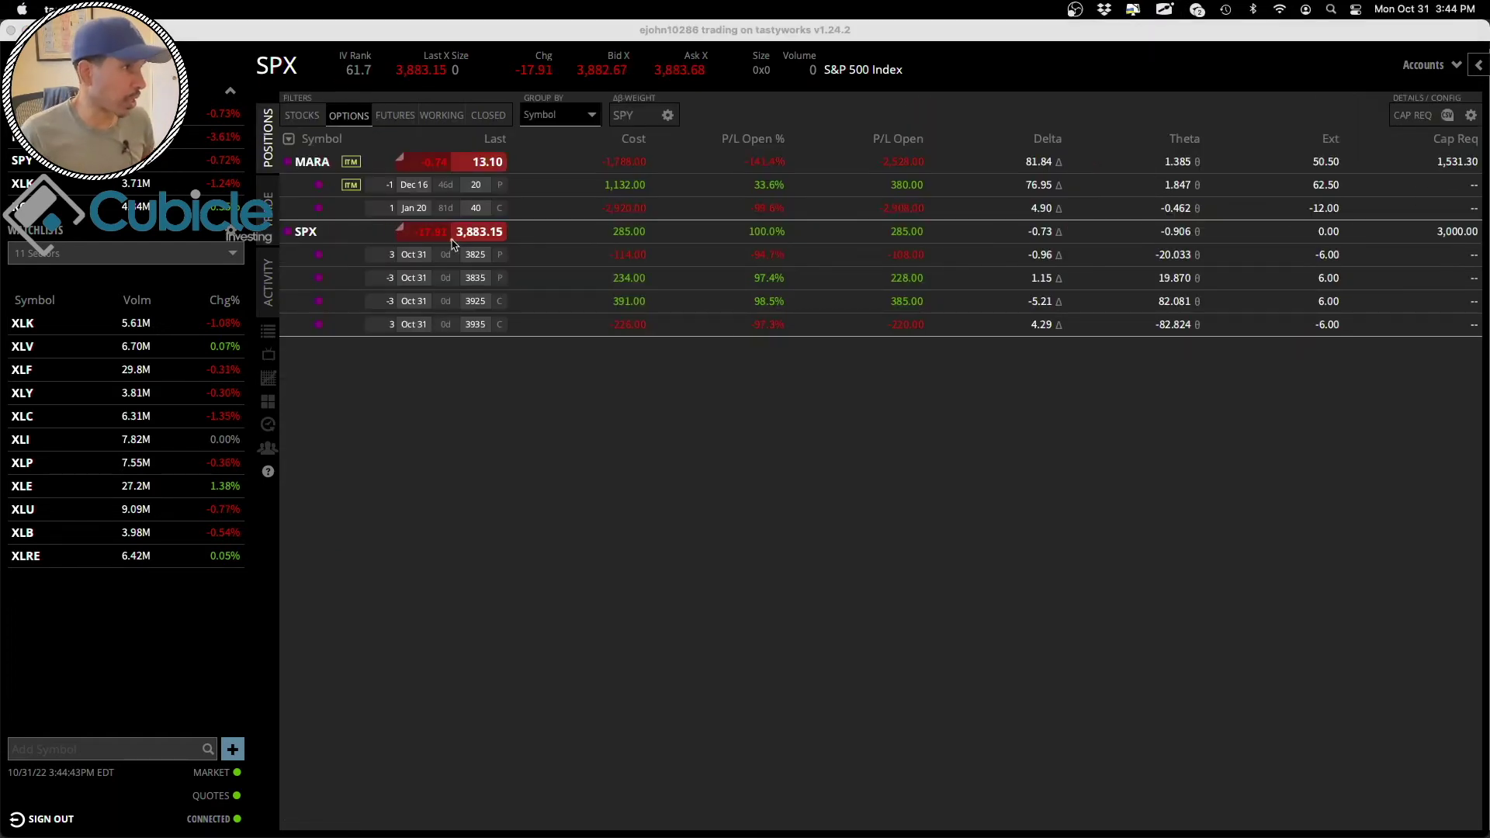
left_click_drag(608, 248, 844, 252)
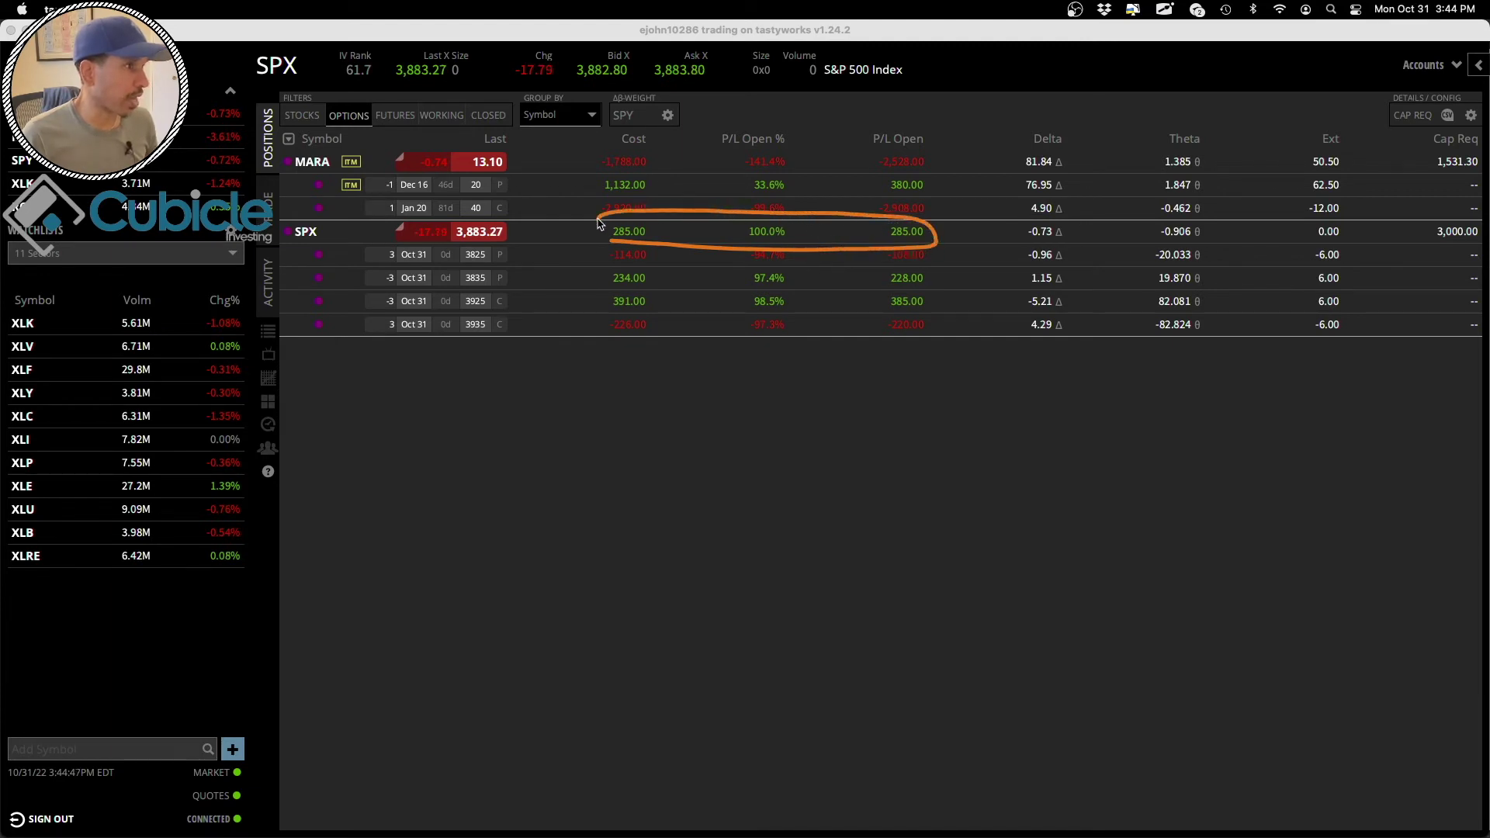
left_click_drag(599, 223, 609, 244)
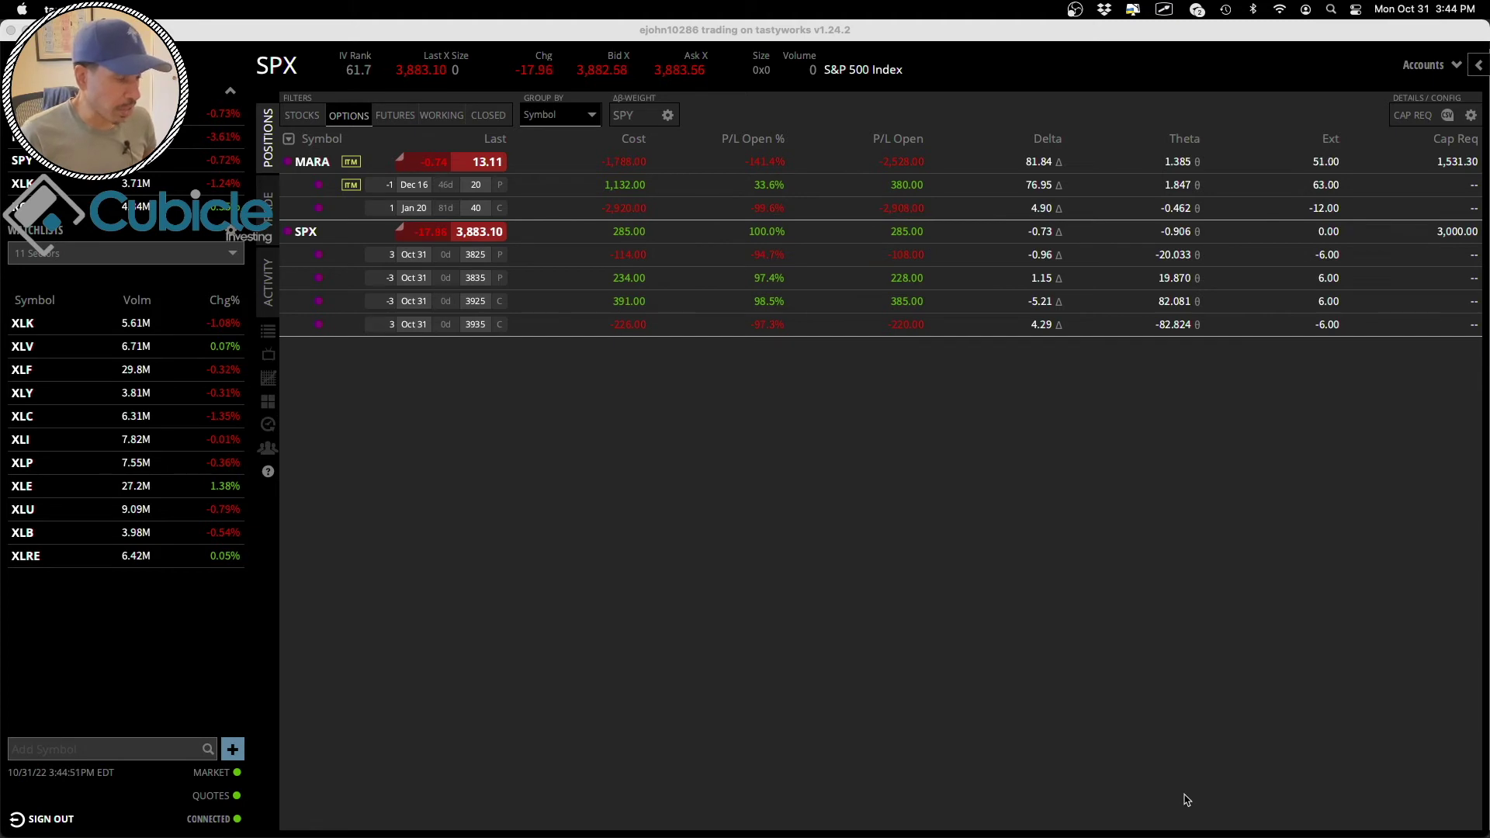
mouse_move(1180, 836)
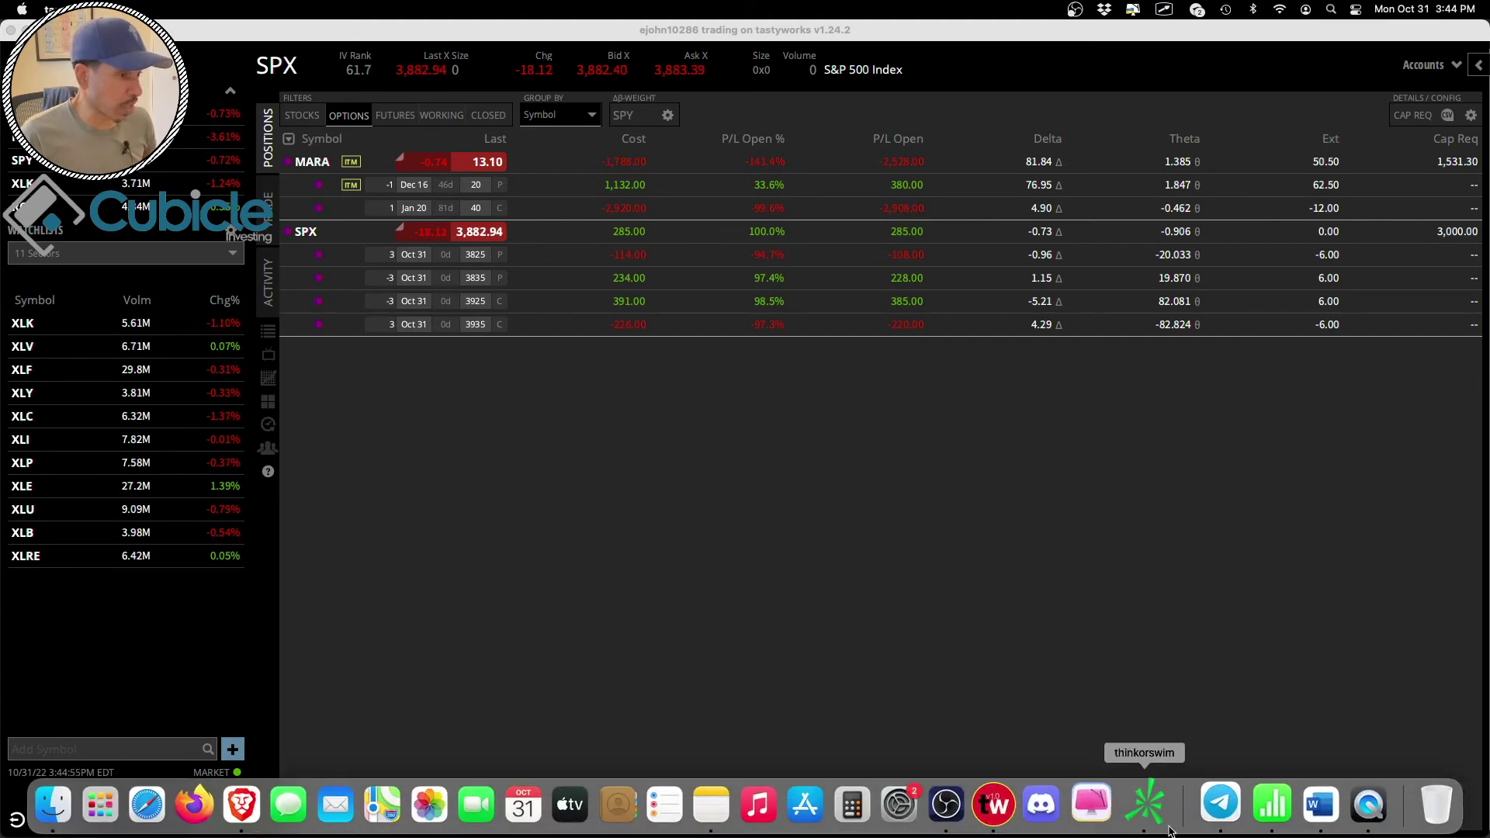
In thinkorswim, show Activity and Positions and circle the SPX P/L open subtotal.
left_click(1145, 811)
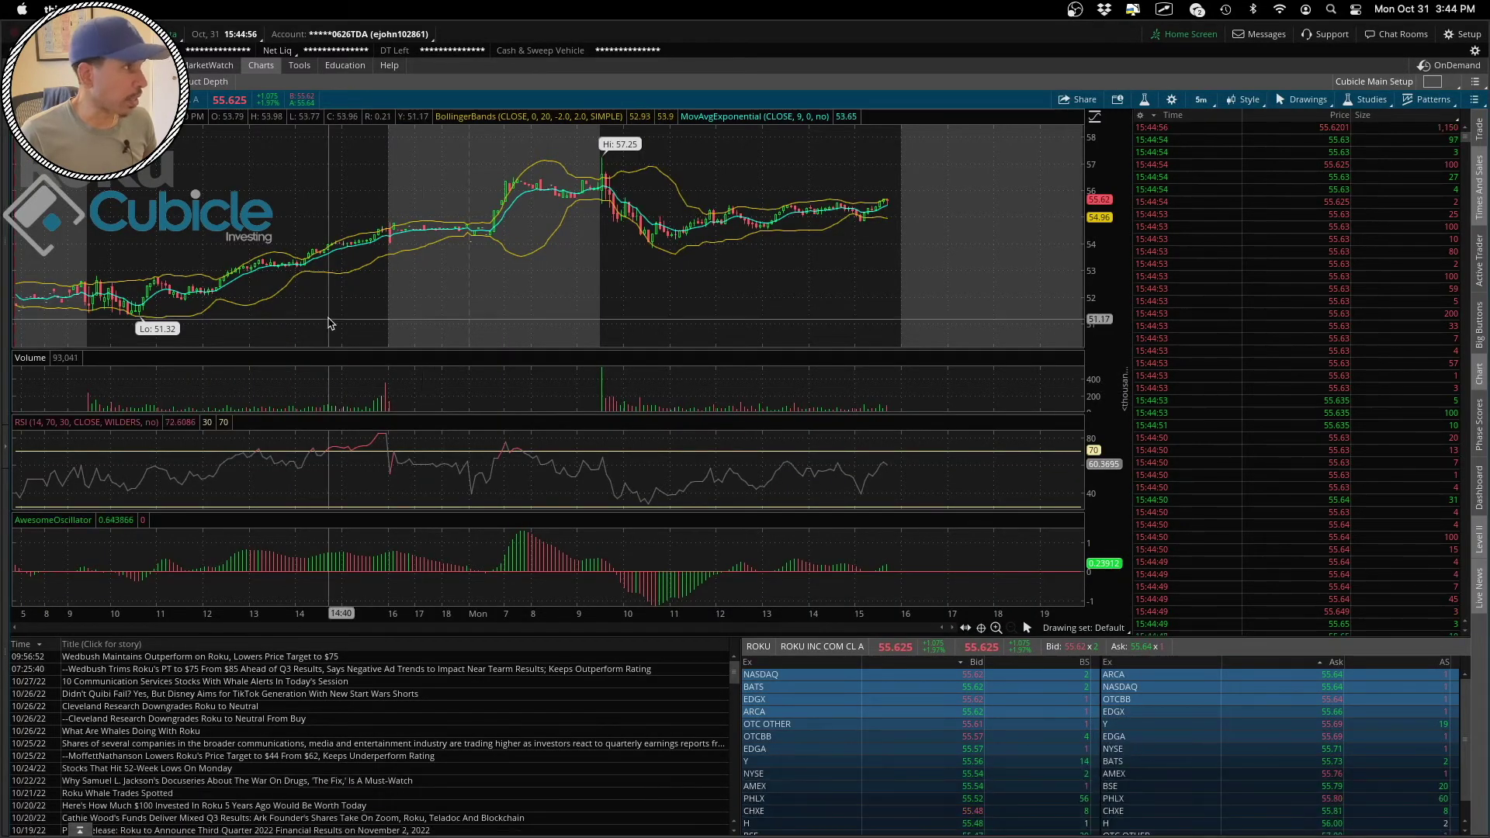
left_click(43, 65)
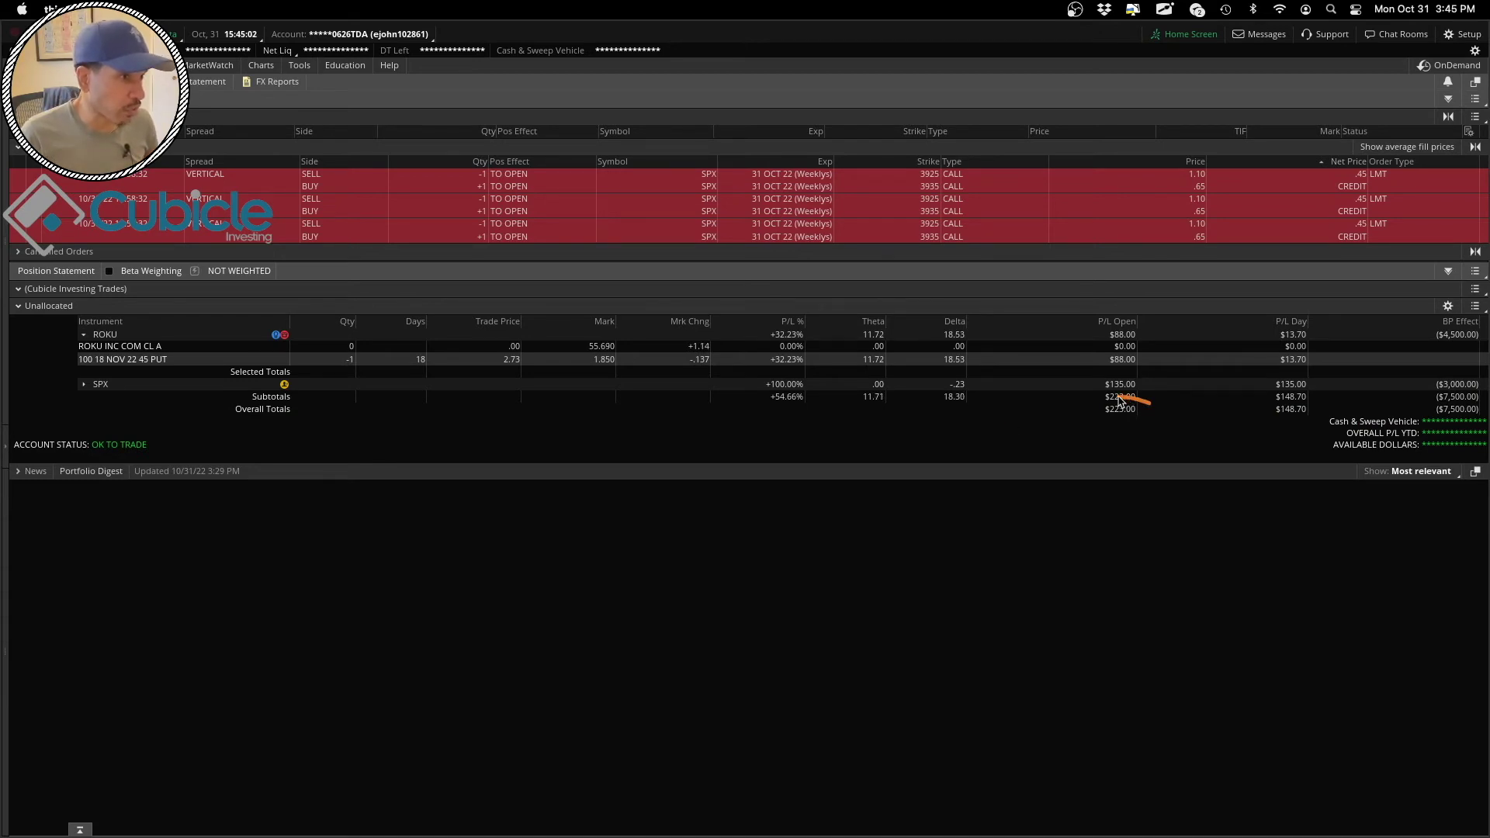
left_click_drag(1087, 409, 1112, 426)
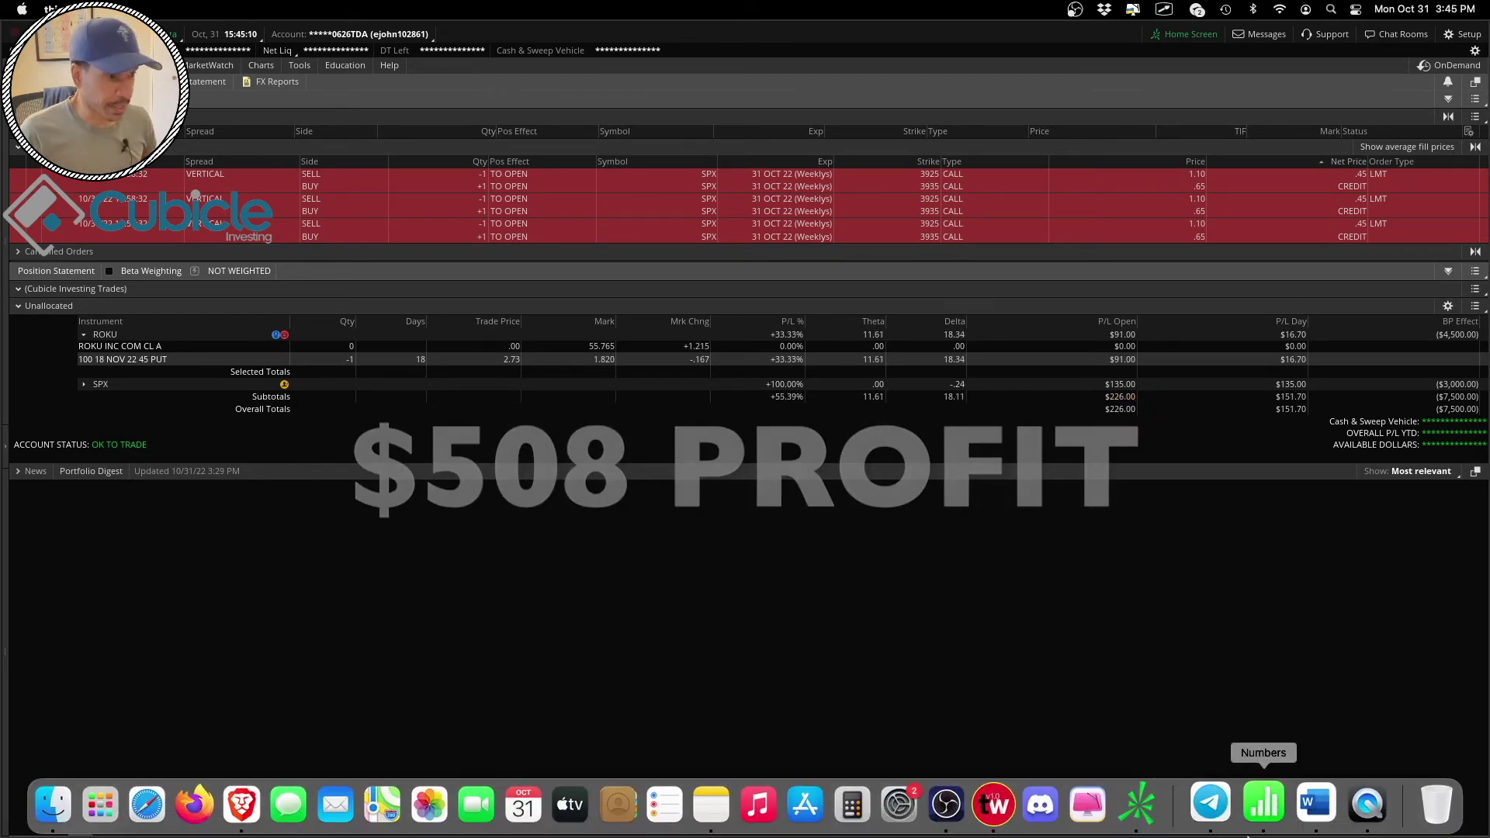
Switch back to tastyworks and open the SPX Oct 31 chain from the position.
left_click(1017, 809)
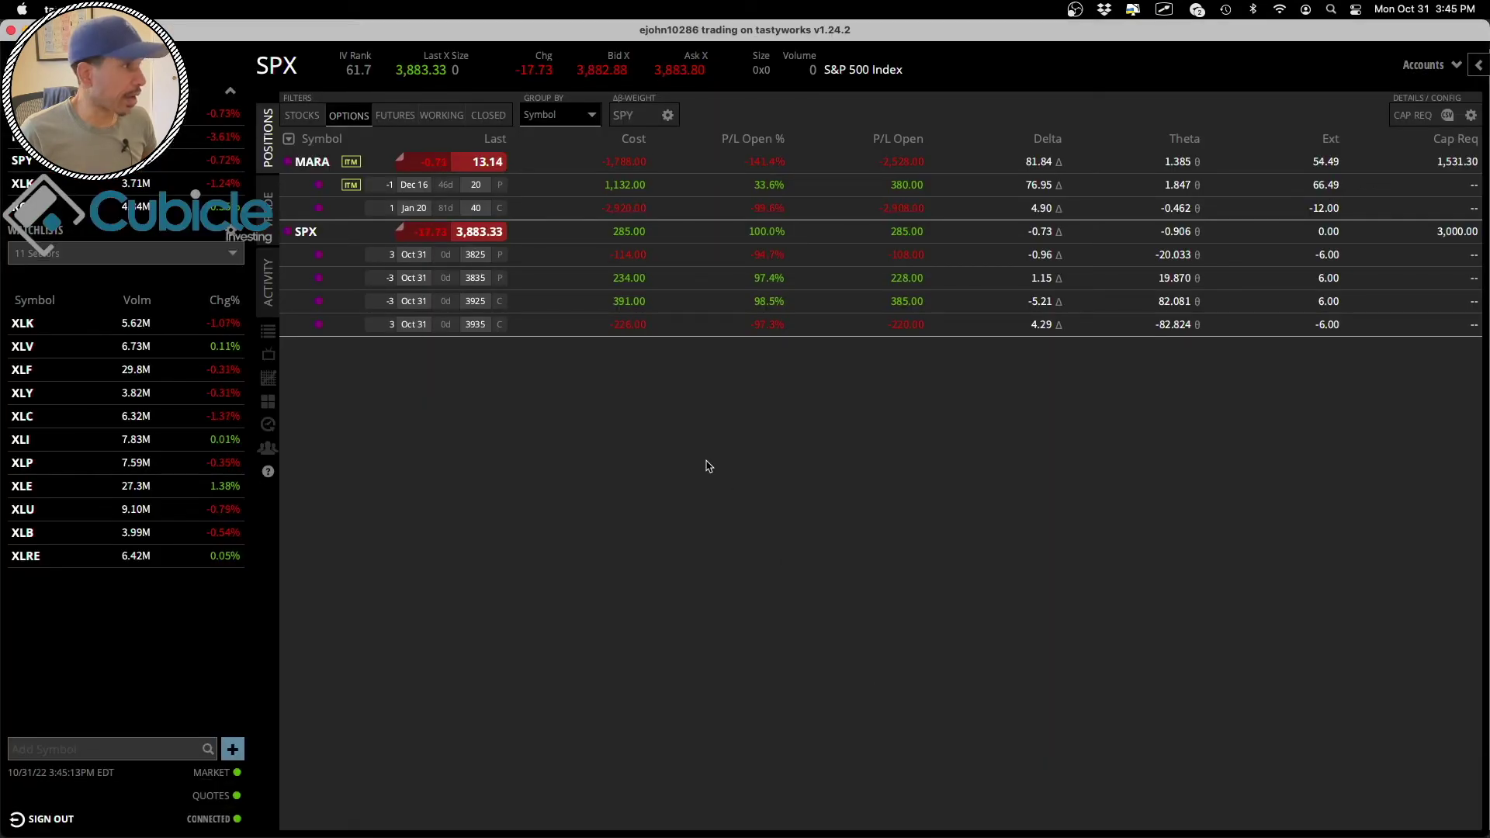
double_click(285, 238)
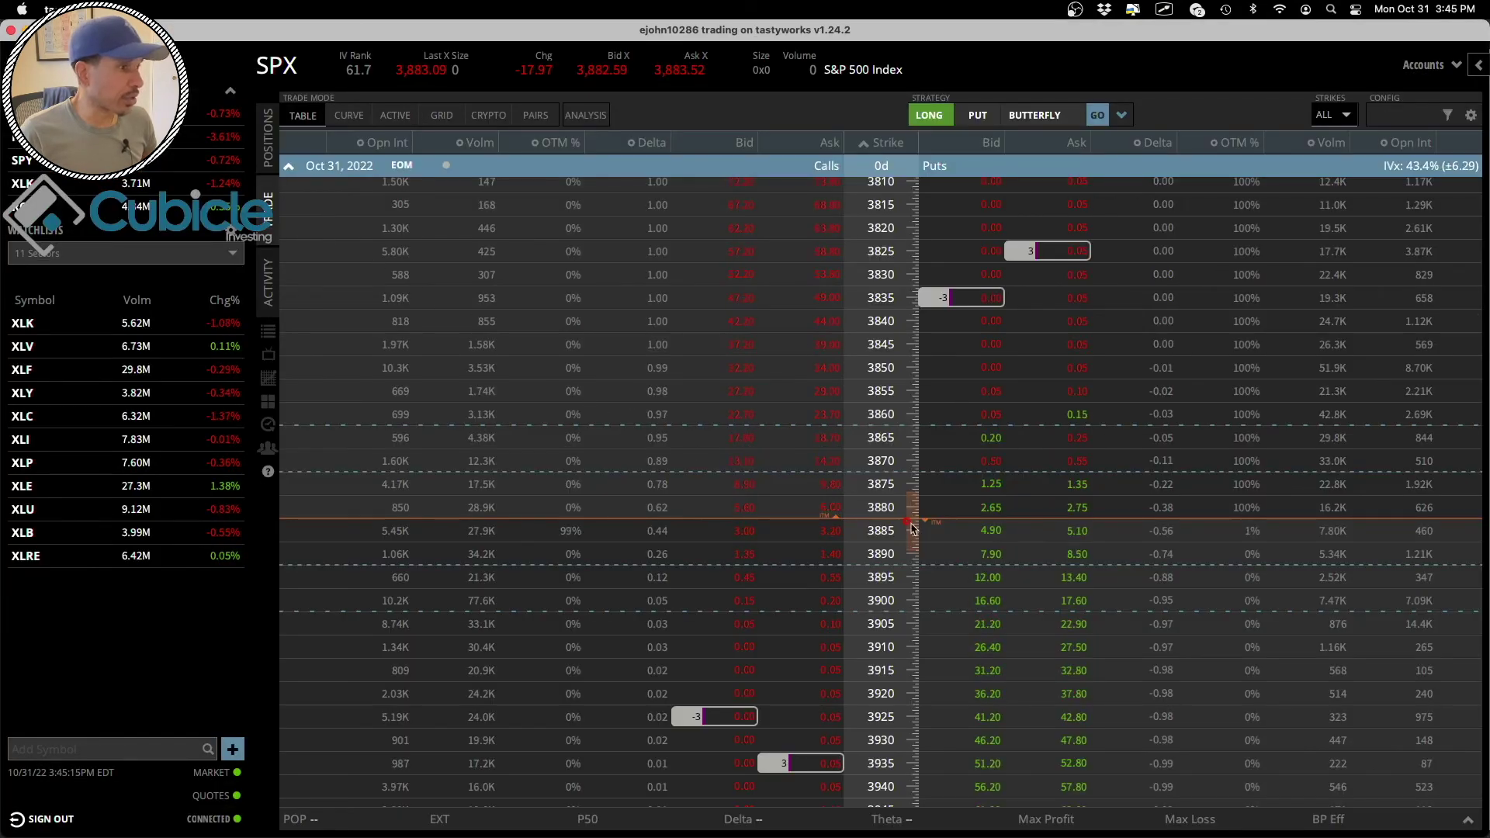